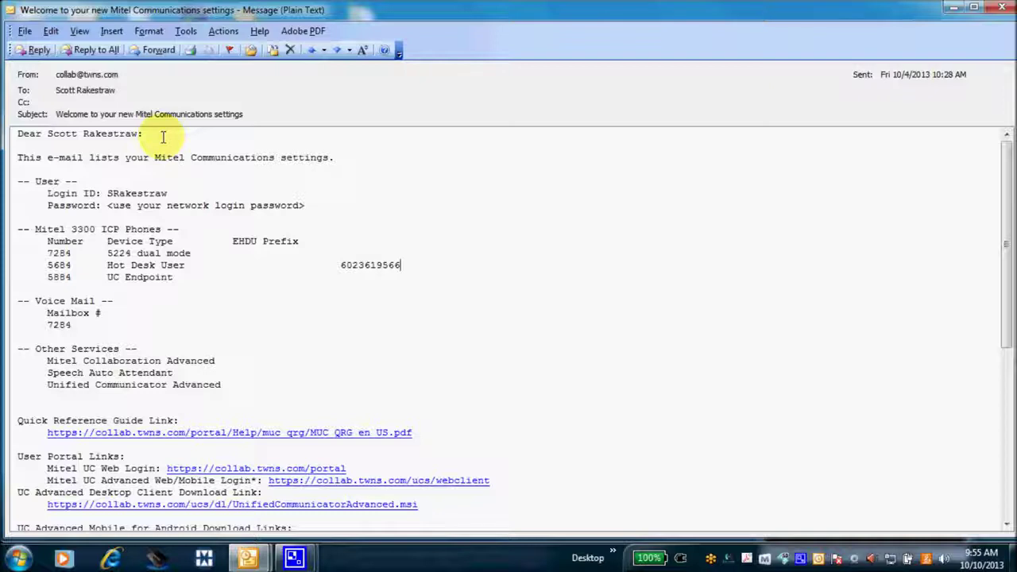
- Highlight the greeting, the login and password lines, and the Mitel 3300 ICP Phones table
left_click(156, 137)
left_click_drag(156, 137, 28, 142)
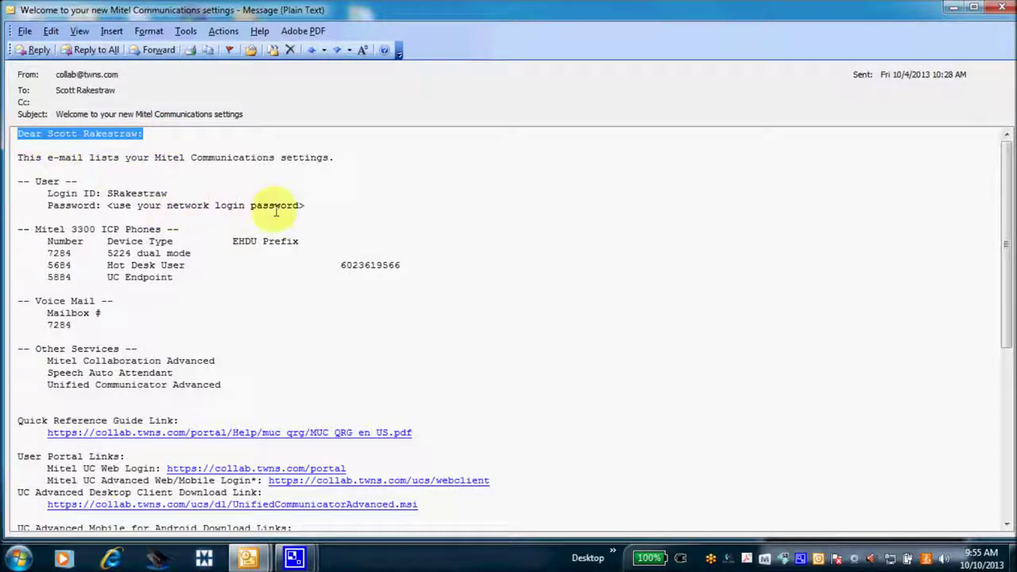
left_click_drag(305, 205, 24, 193)
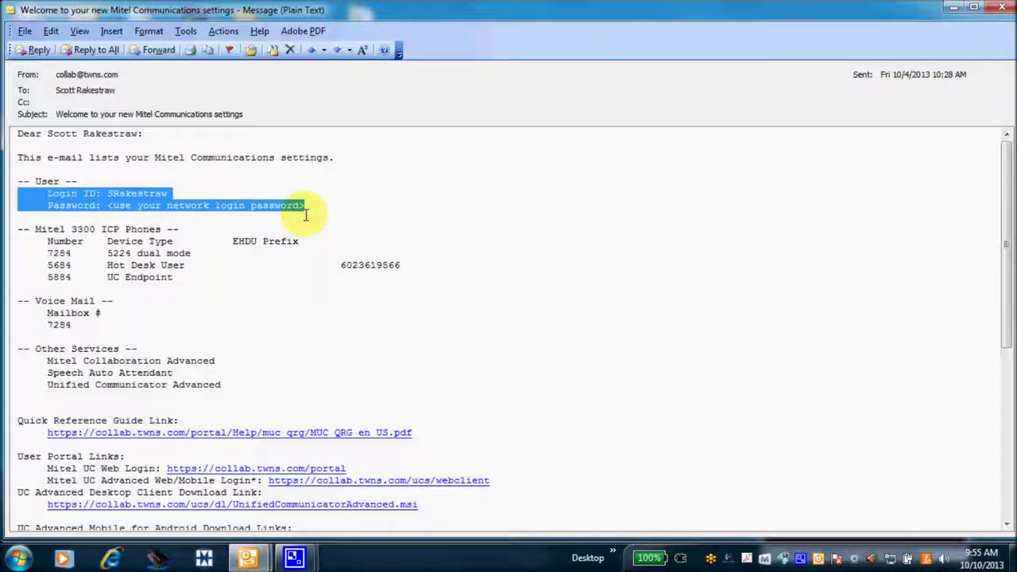
left_click_drag(185, 288, 19, 225)
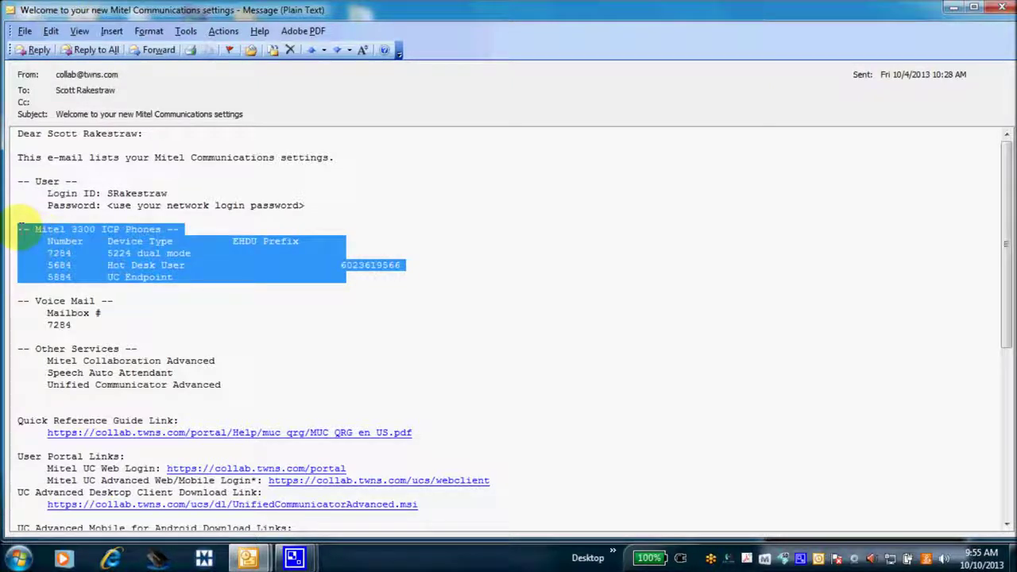
left_click(378, 338)
- Highlight the Voice Mail mailbox block and the other services list, then scroll down the message
left_click_drag(87, 327, 16, 294)
left_click_drag(223, 386, 18, 348)
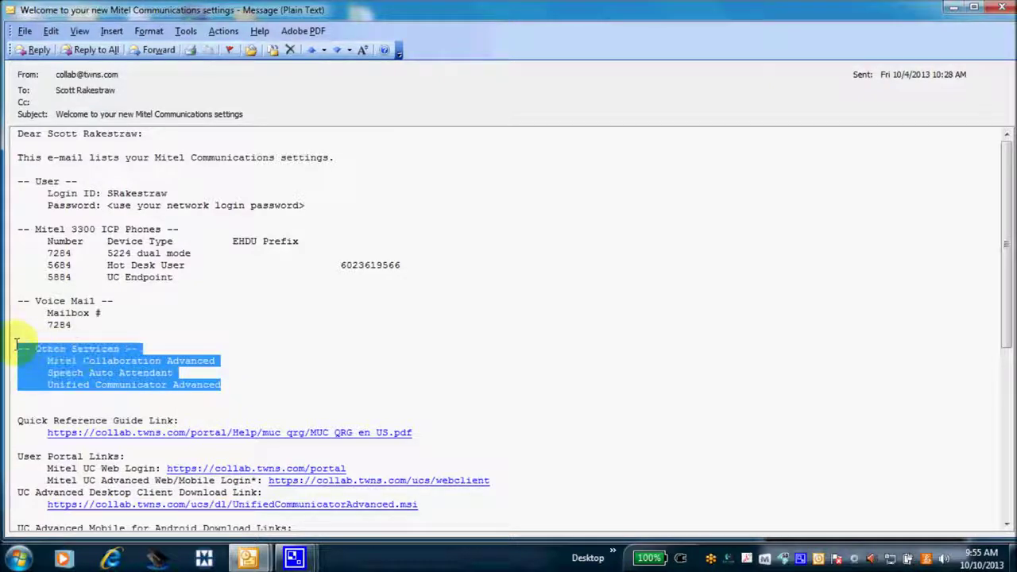
left_click(290, 349)
scroll(291, 350, "down", 1)
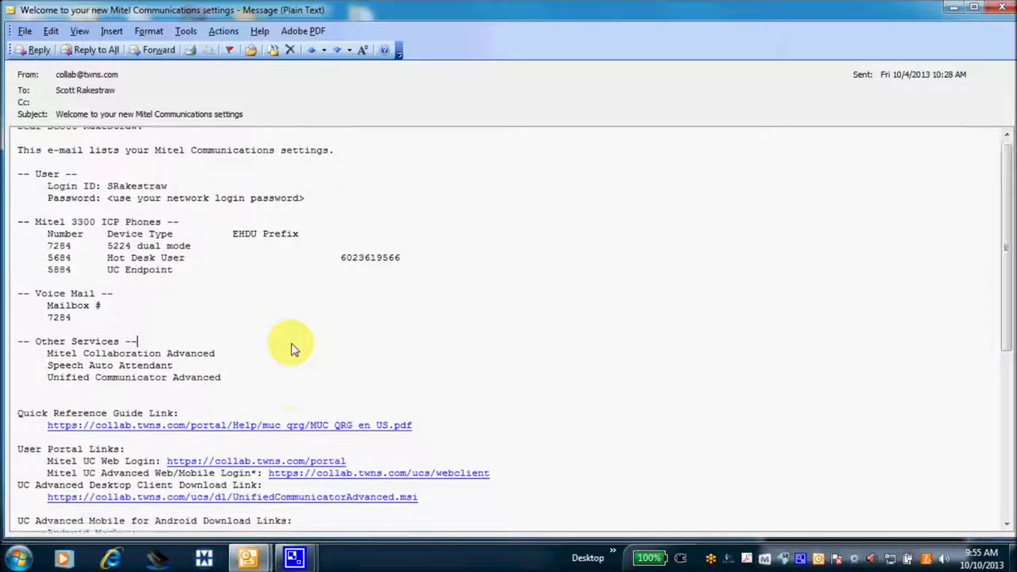
scroll(290, 349, "down", 3)
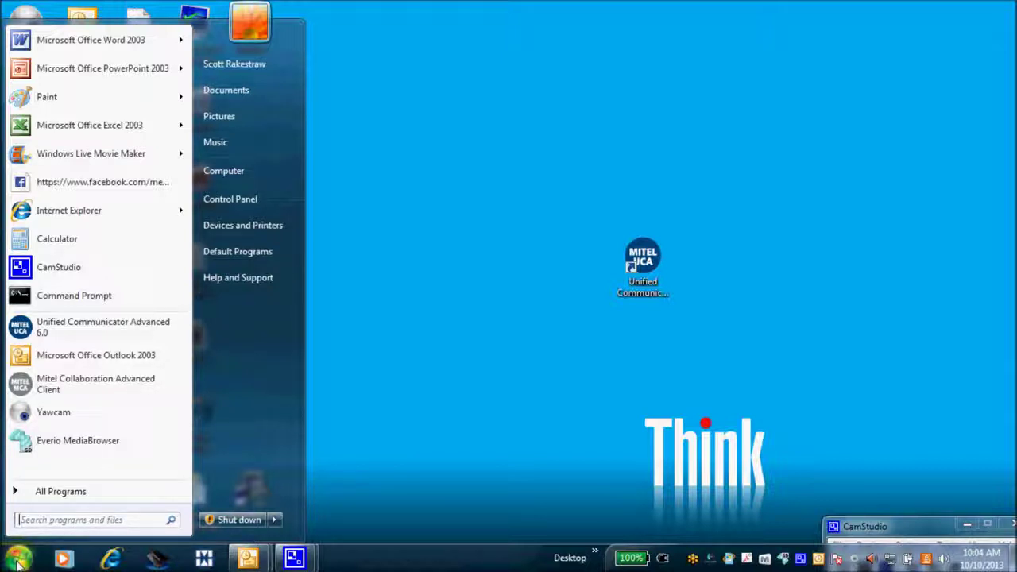
- Show all programs and bring up the Send to options for the Unified Communicator Advanced 6.0 folder
left_click(48, 493)
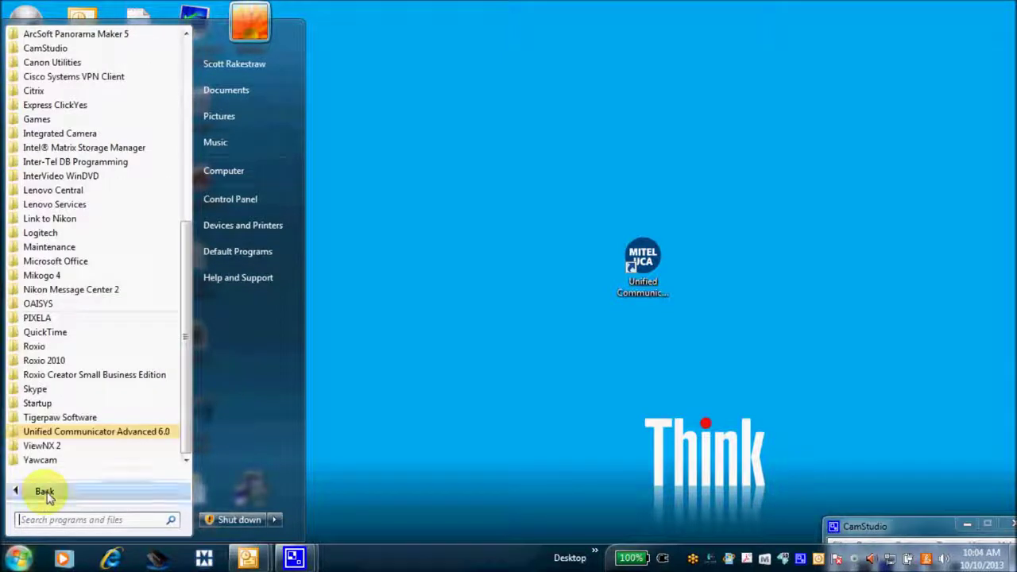
right_click(72, 437)
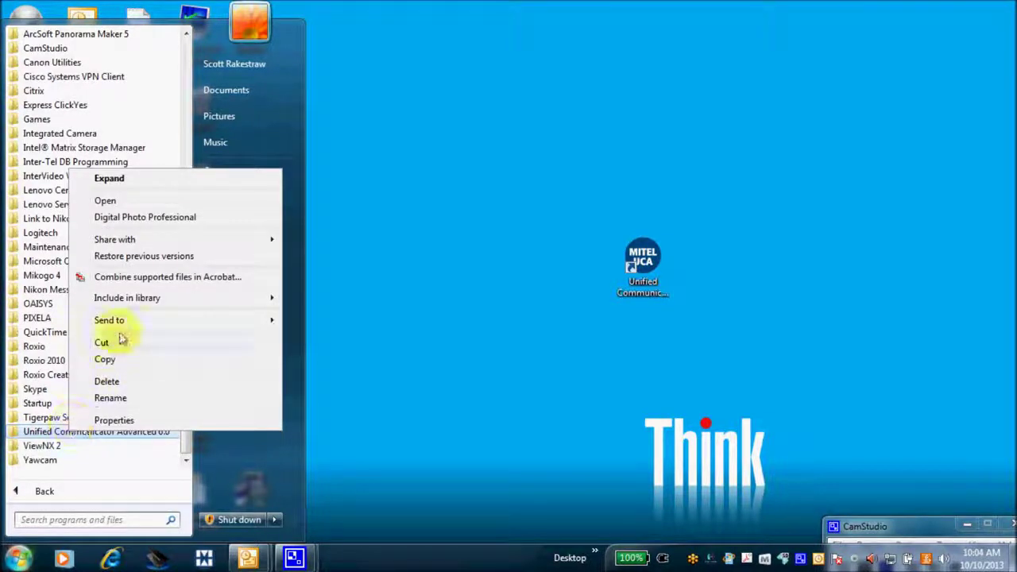
mouse_move(143, 323)
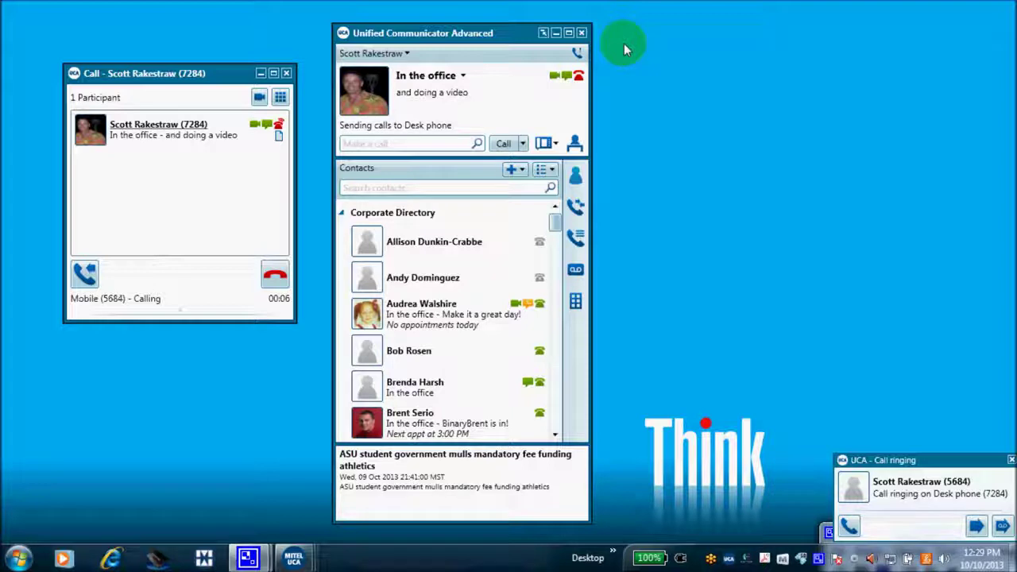
- Send the incoming mobile call to voicemail instead of answering or forwarding it, then hang up
left_click(848, 526)
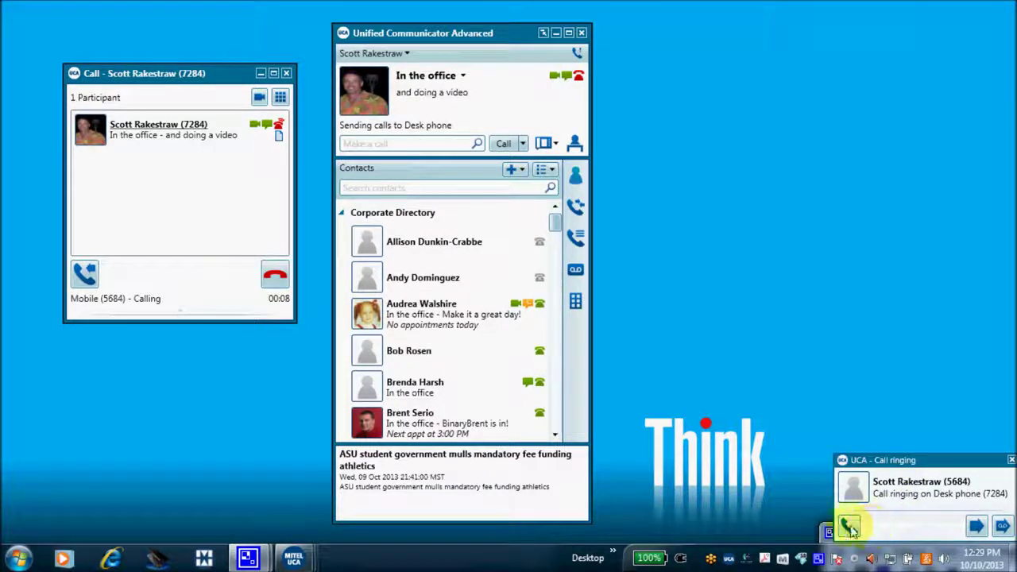
left_click(976, 526)
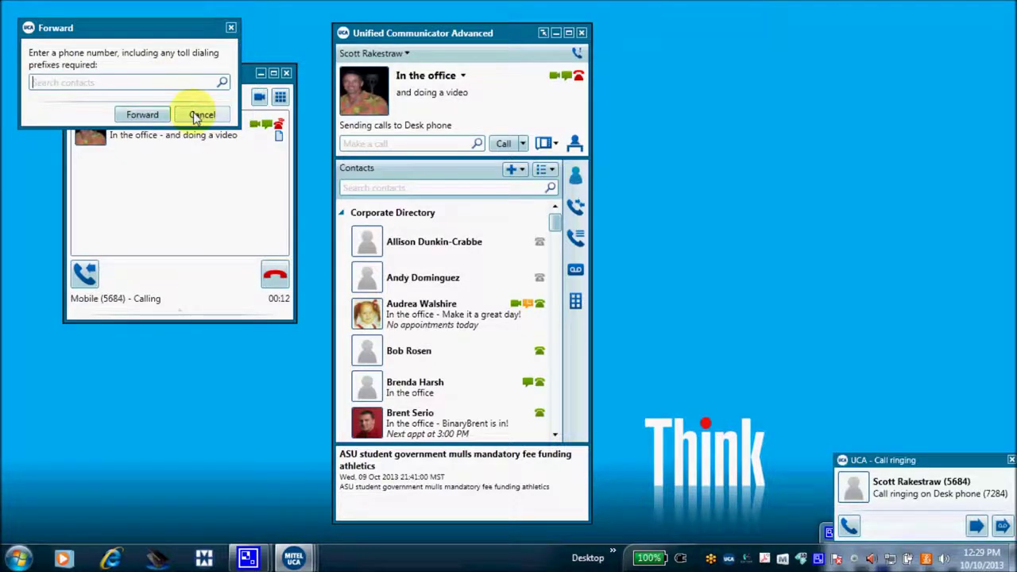
left_click(198, 115)
left_click(1003, 526)
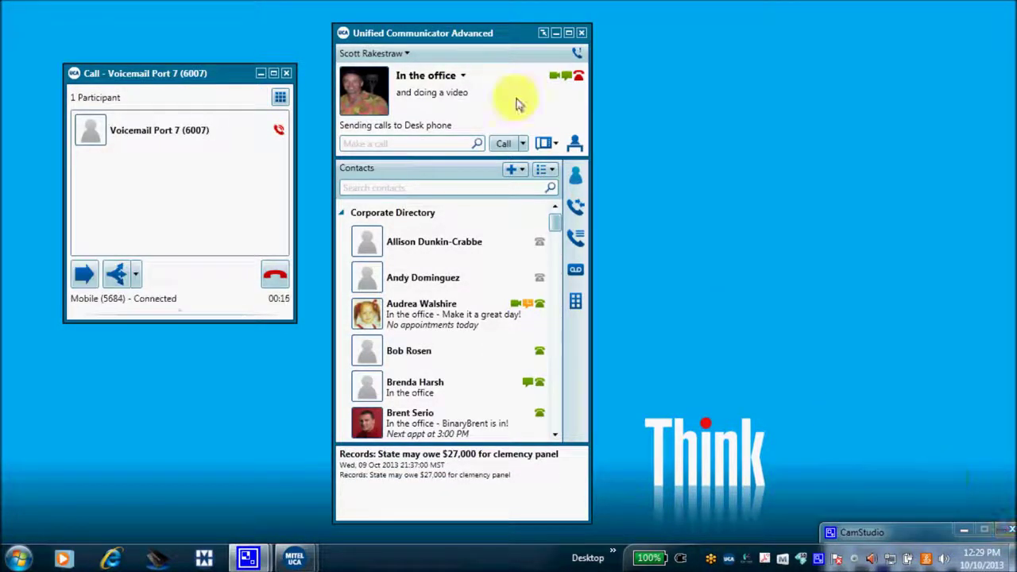
left_click(274, 274)
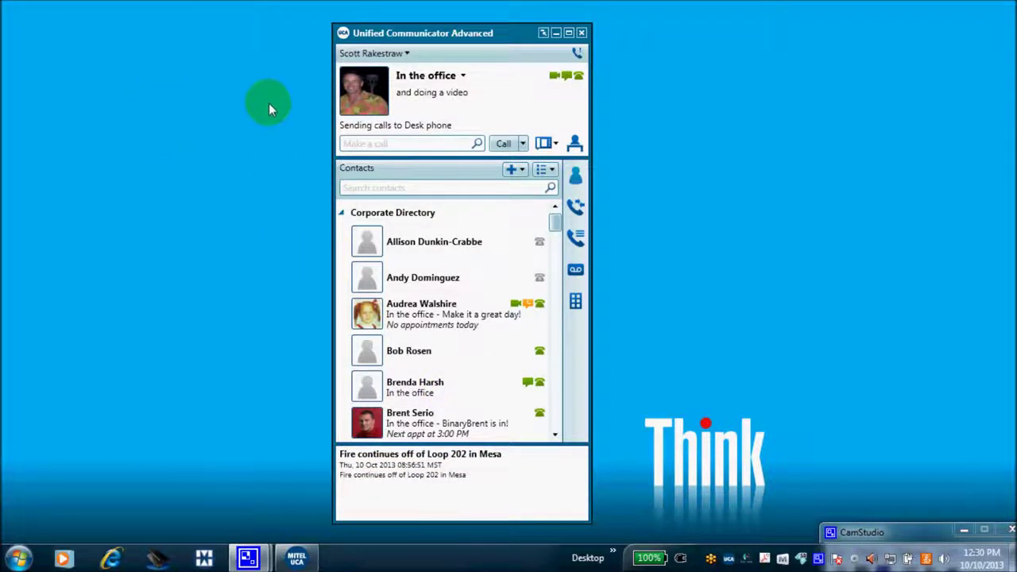
left_click(478, 96)
triple_click(478, 96)
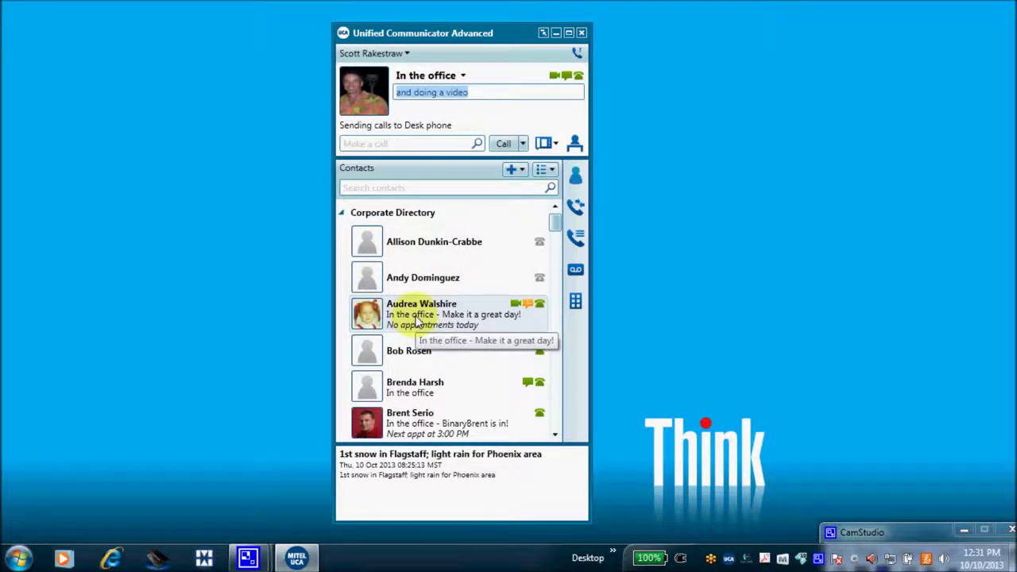
scroll(417, 320, "down", 3)
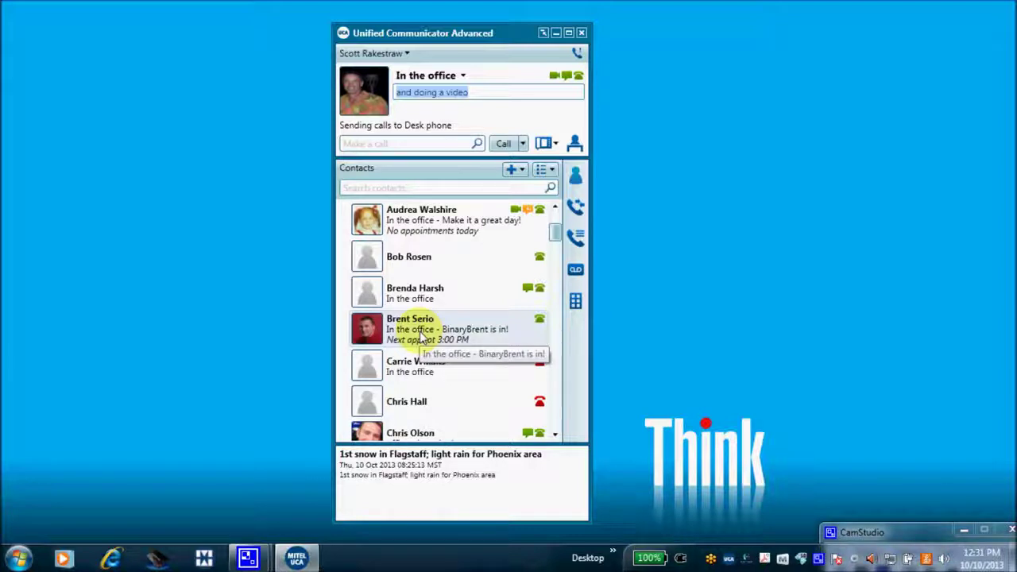
scroll(417, 337, "up", 3)
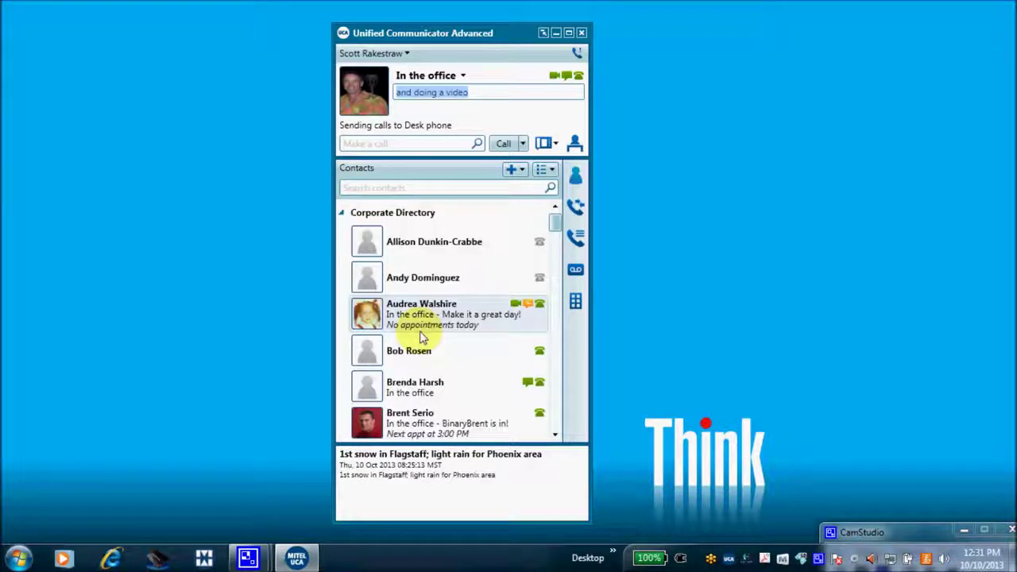
- Choose Manage Statuses from the In the office status list
left_click(464, 76)
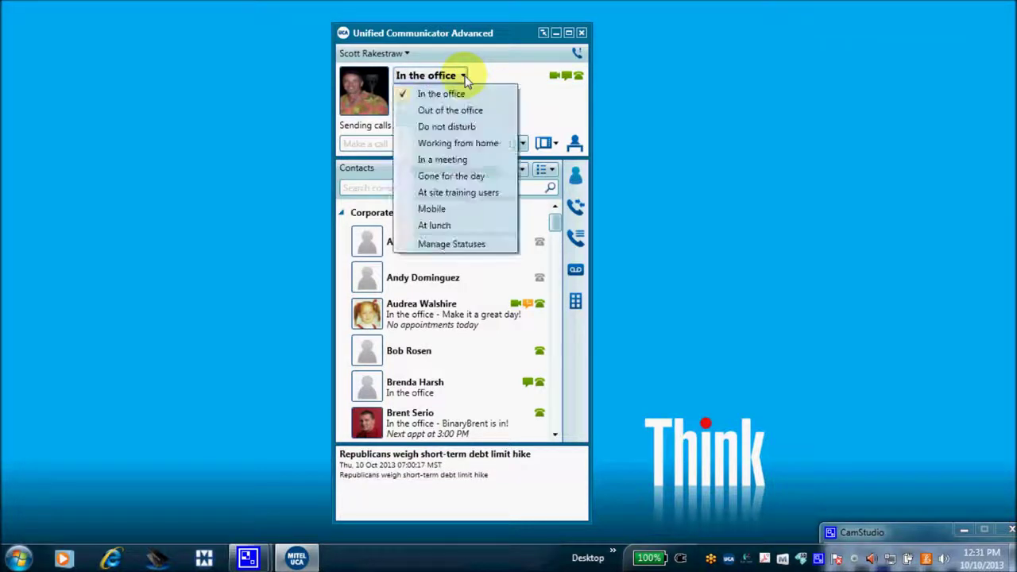
left_click(454, 244)
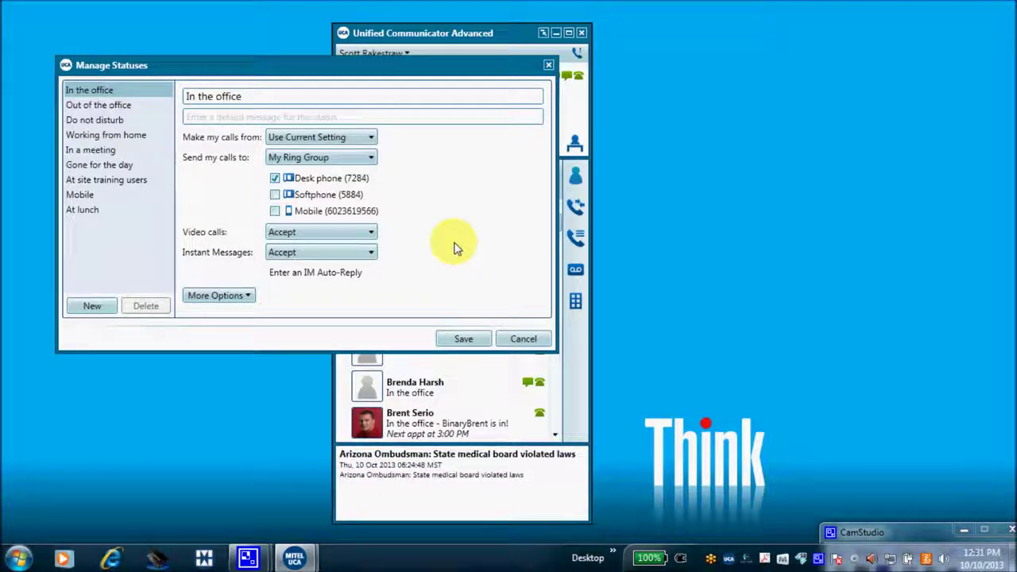
- Create an 'On vacation' status sending calls to Voice Mail (6000) and appearing offline to instant messages
left_click(102, 310)
left_click_drag(254, 96, 192, 96)
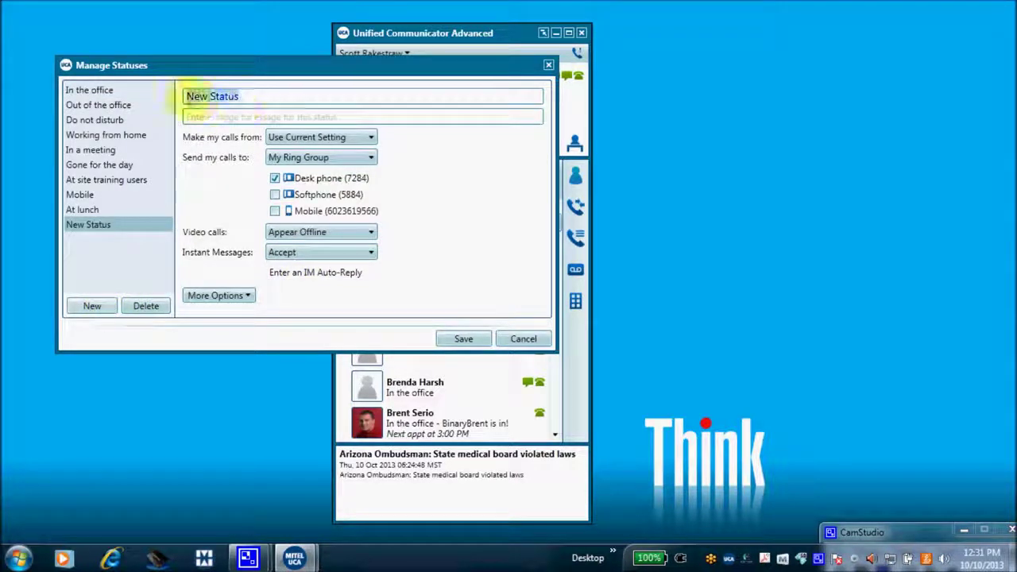
type("On vacation")
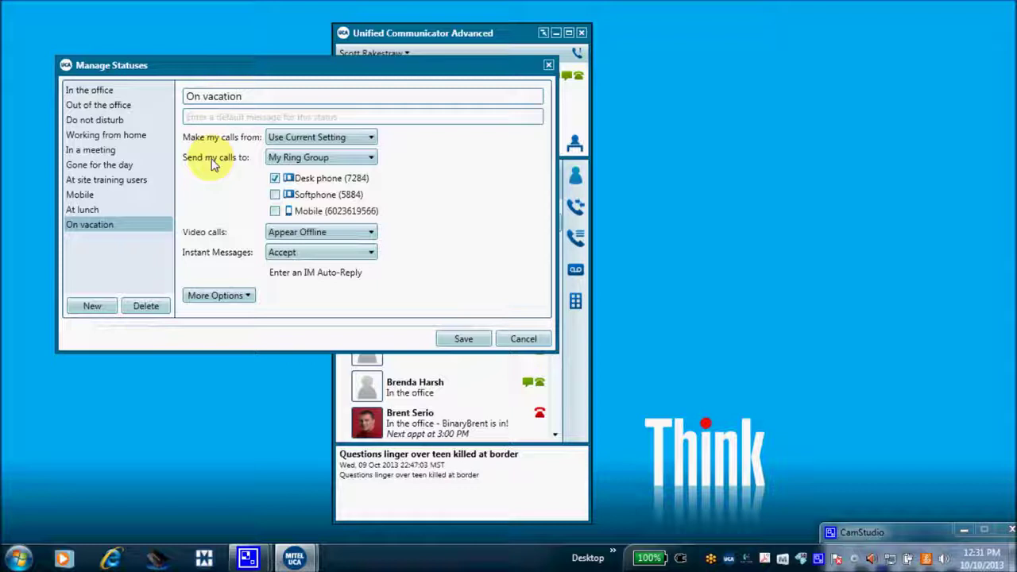
left_click(372, 158)
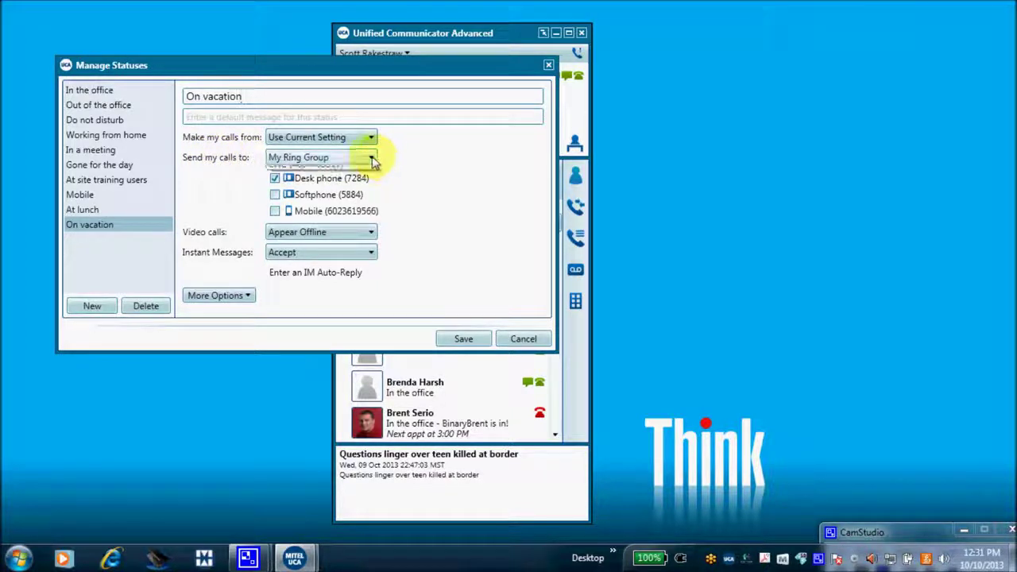
left_click(333, 180)
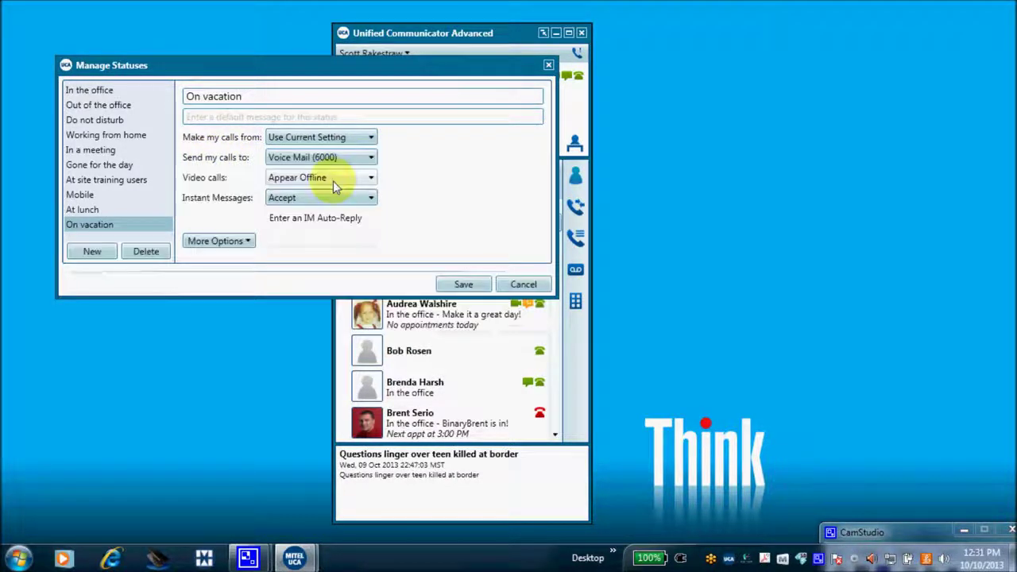
left_click(371, 198)
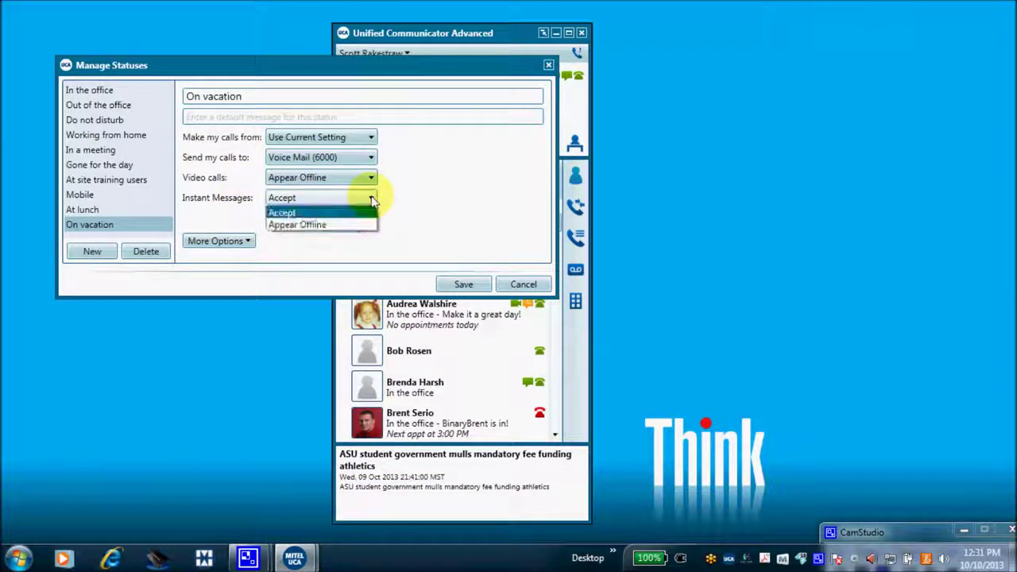
left_click(325, 225)
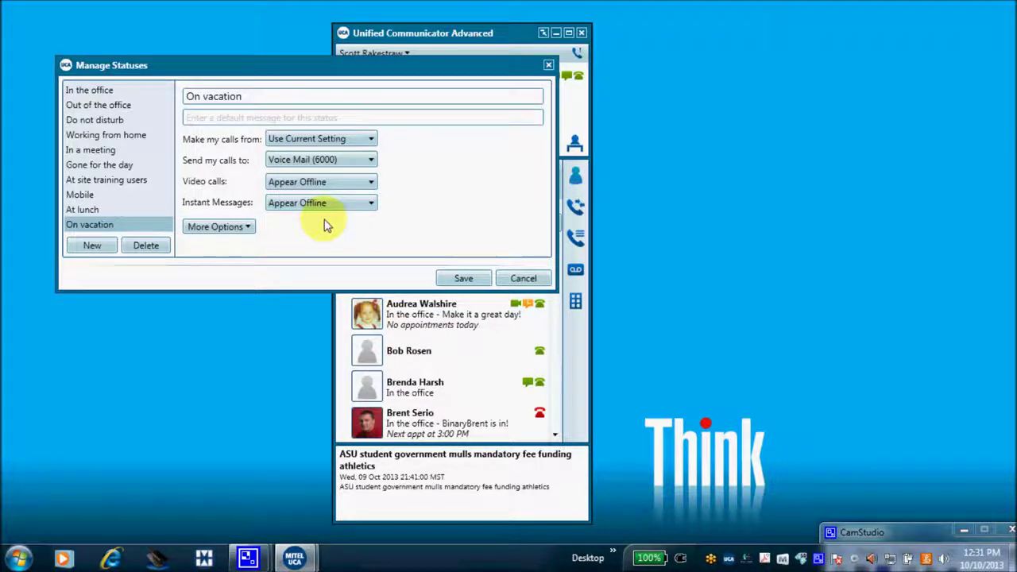
left_click(465, 279)
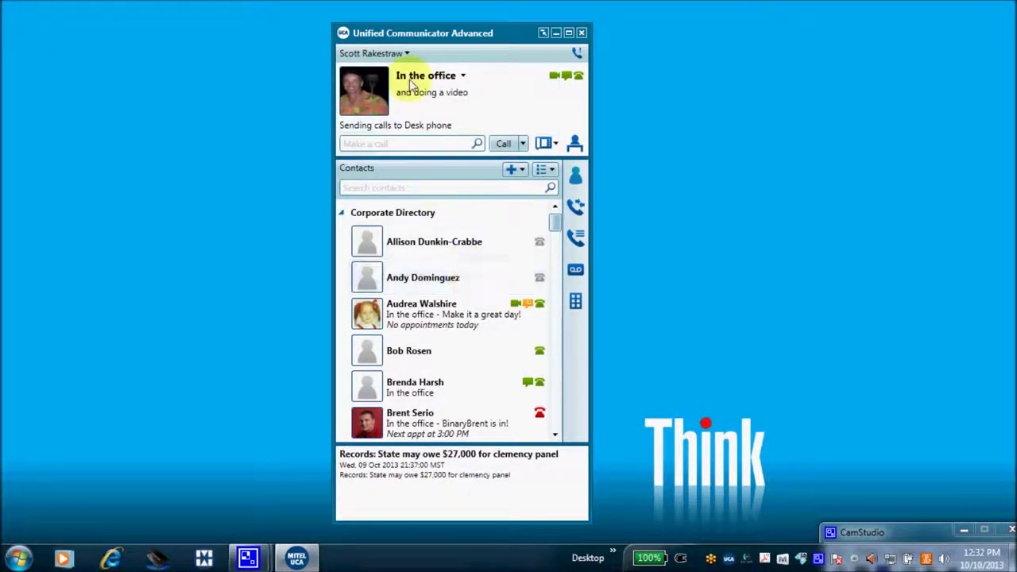
- Change the active presence status to On vacation
left_click(463, 76)
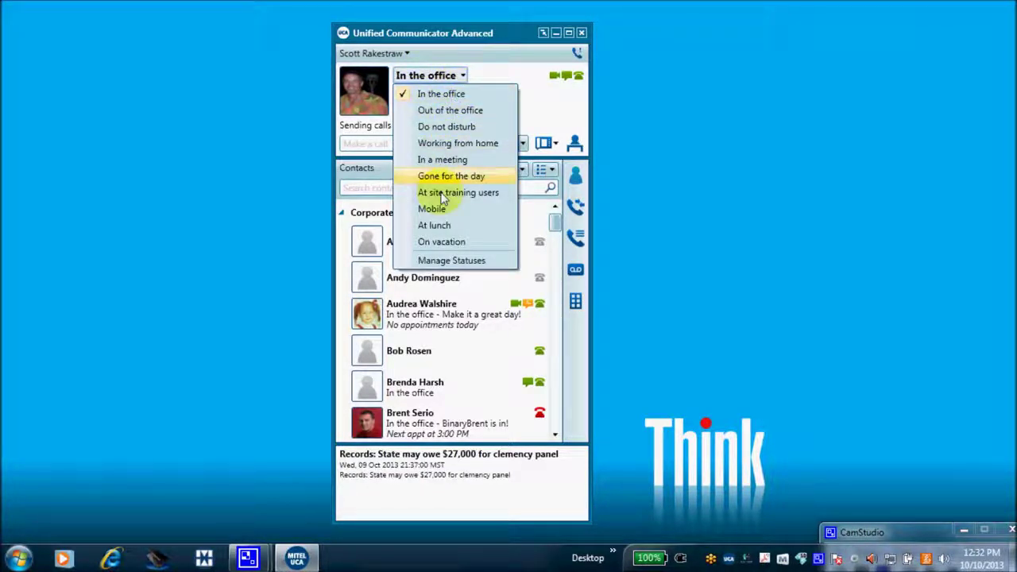
left_click(447, 243)
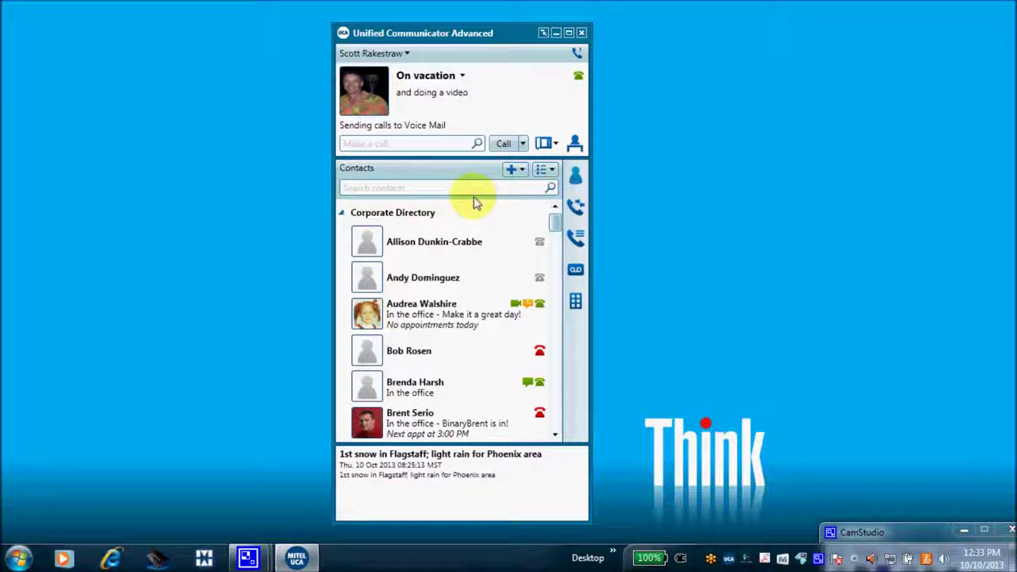
left_click(342, 215)
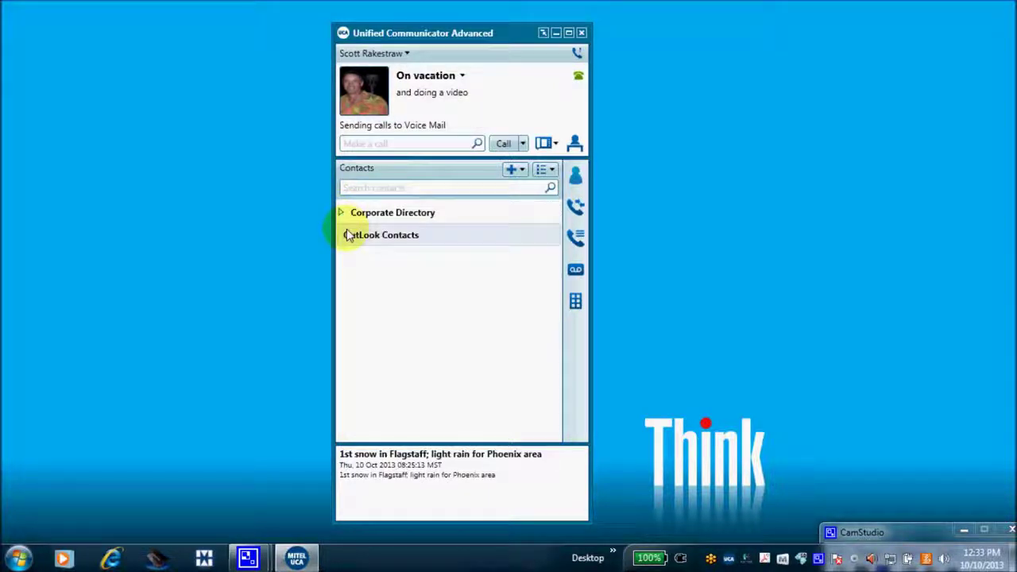
right_click(365, 273)
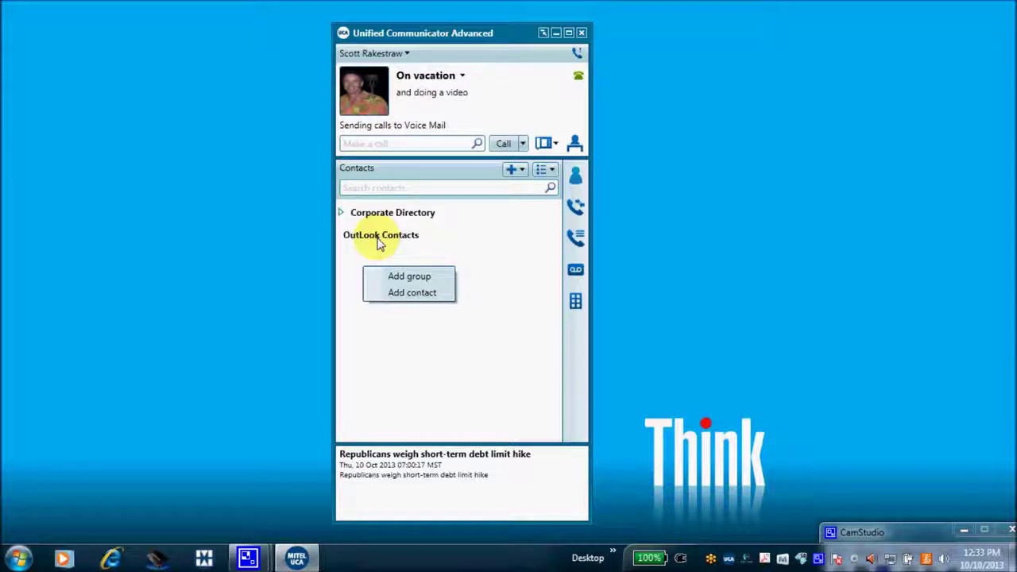
left_click(342, 213)
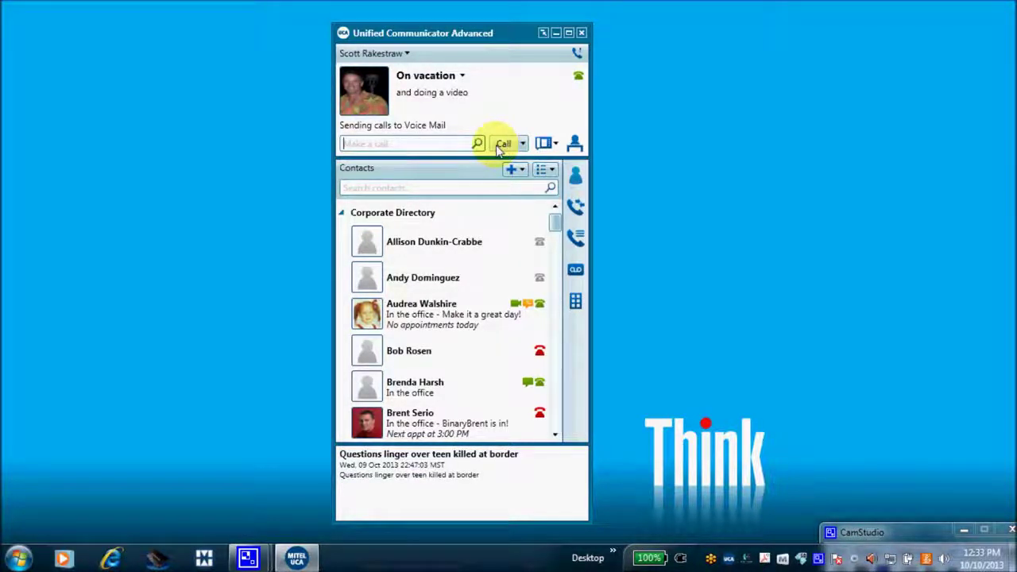
left_click(575, 146)
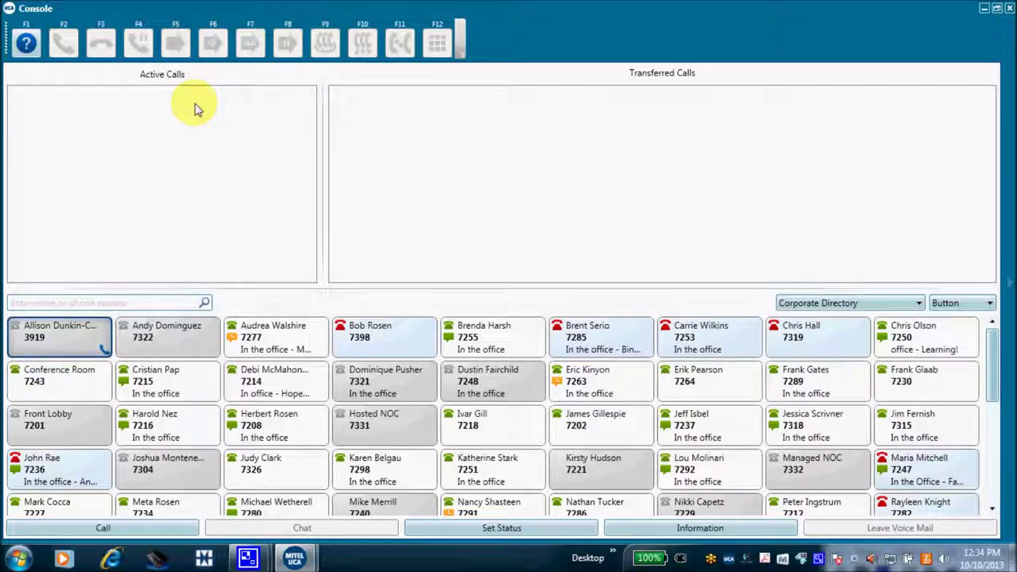
left_click(1009, 8)
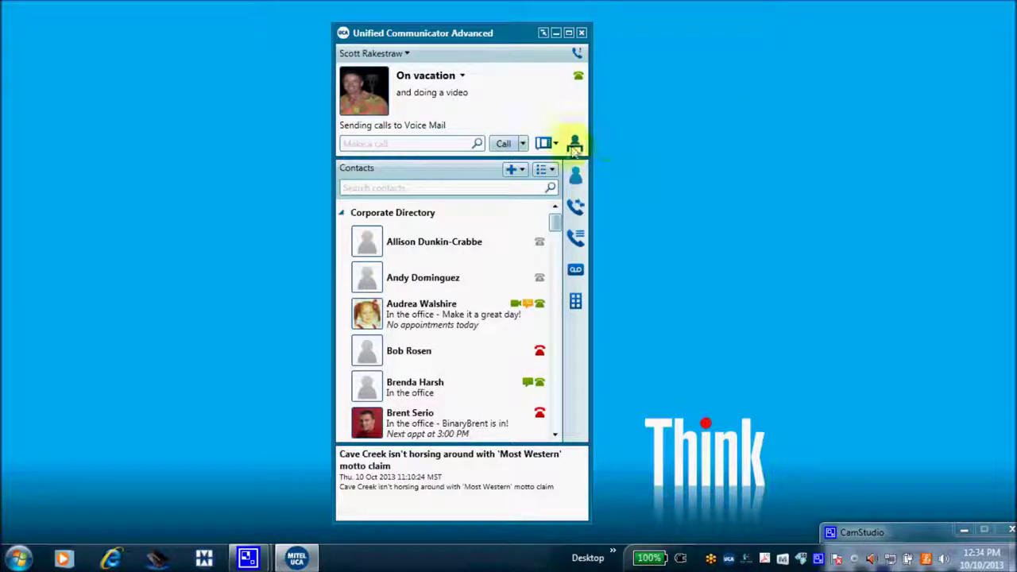
- Check the status list without changing it, then open the user-name account menu
left_click(462, 76)
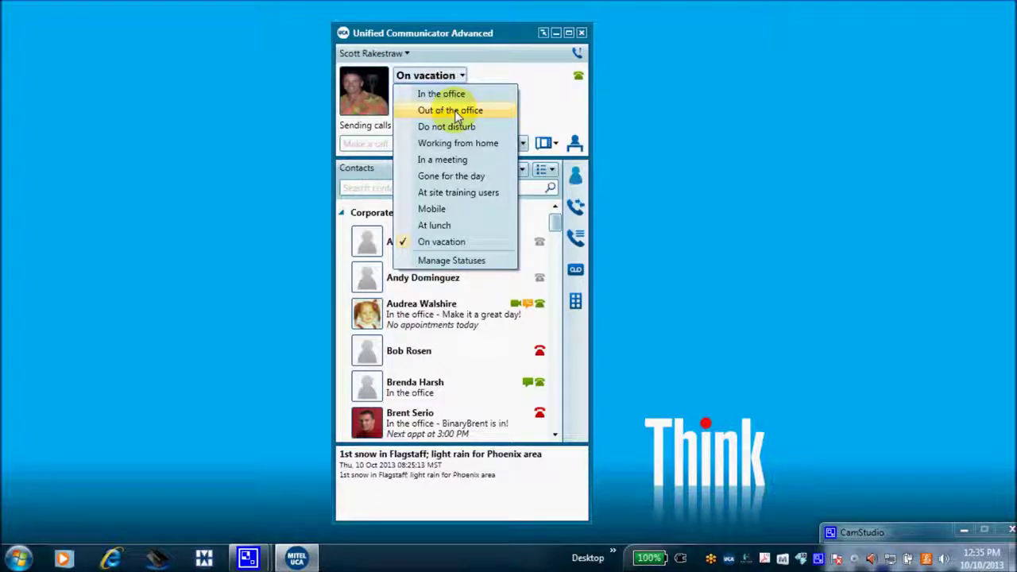
left_click(520, 80)
left_click(410, 54)
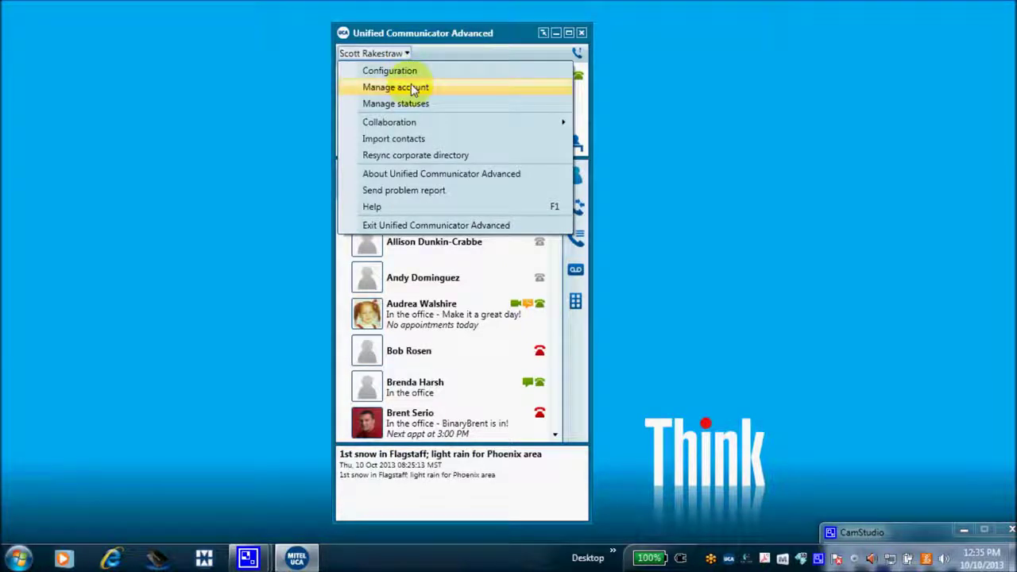
- In Manage Account, save a published 'Cabana bar' phone number 555 1212, then close the dialog
left_click(412, 86)
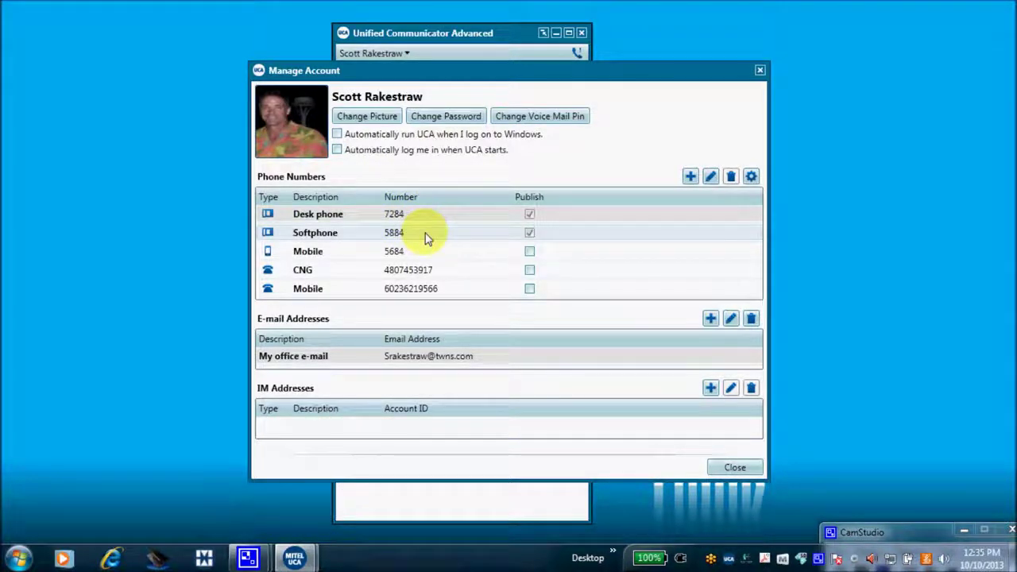
left_click(691, 177)
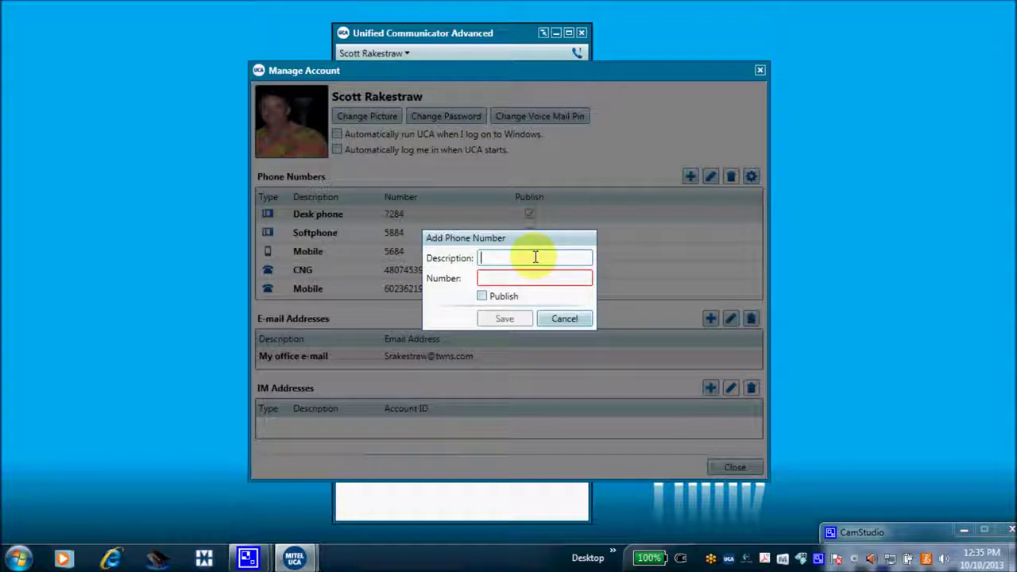
type("Caa")
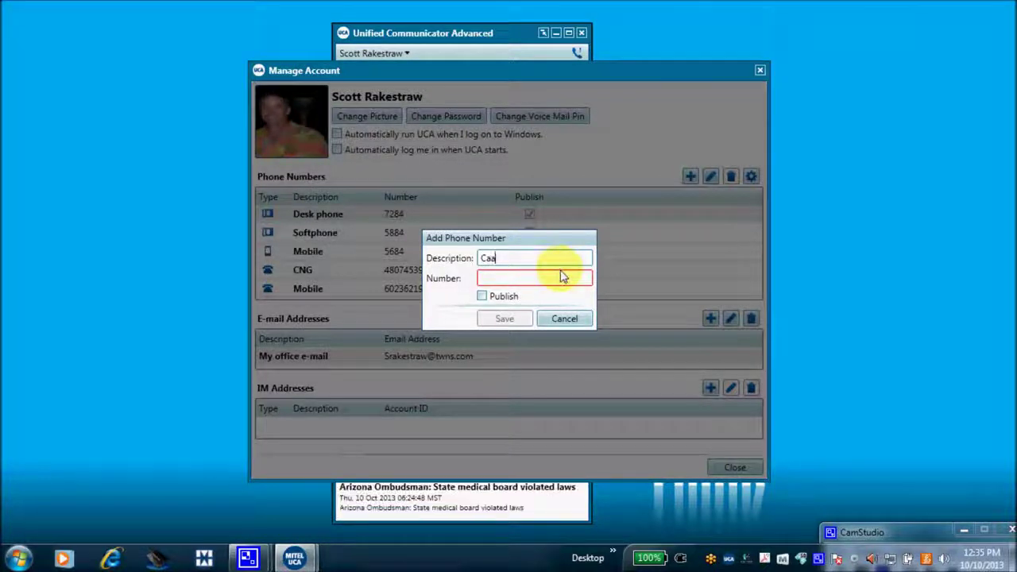
key("BackSpace")
type("bana")
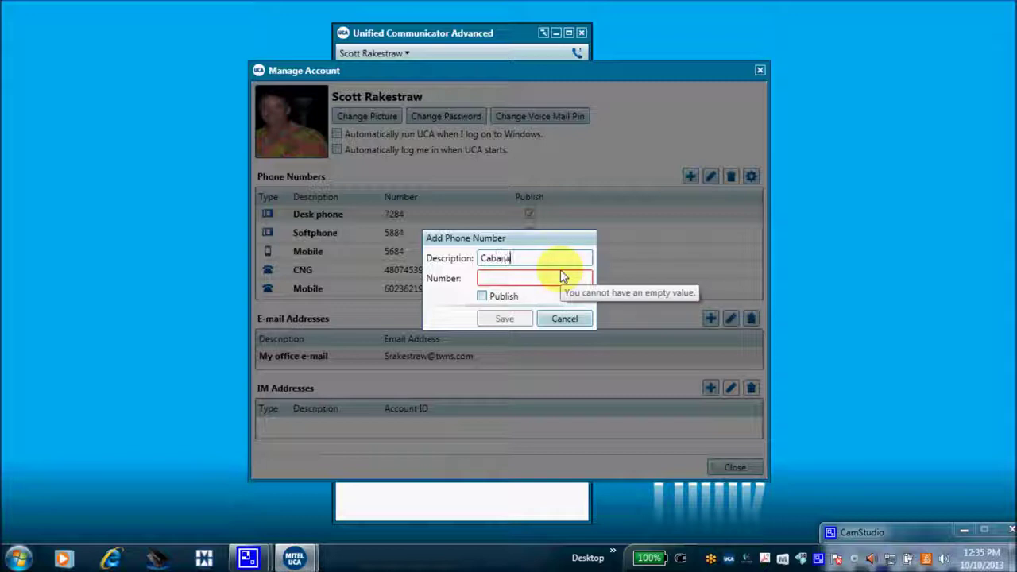
type(" bar")
left_click(530, 277)
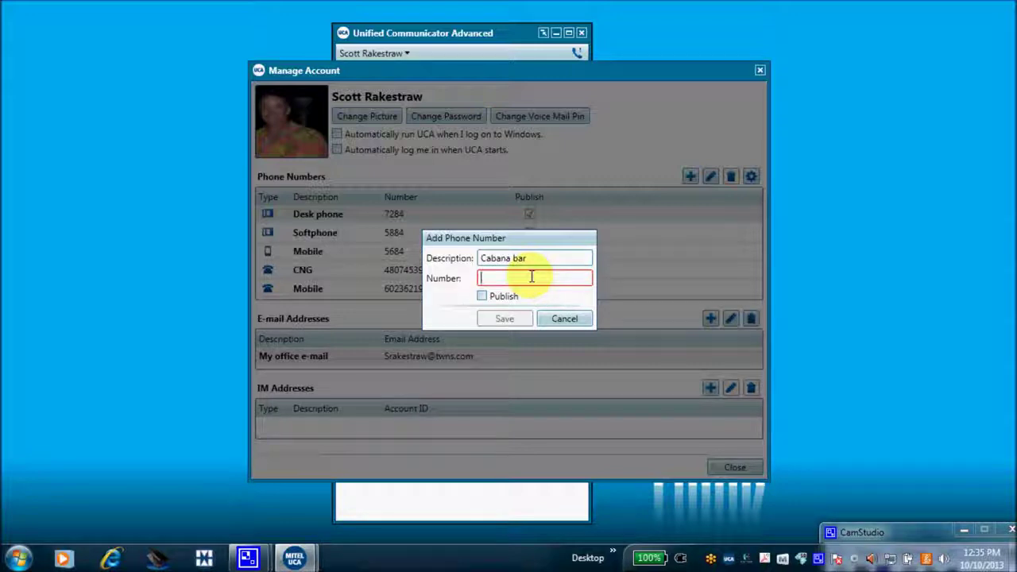
type("555")
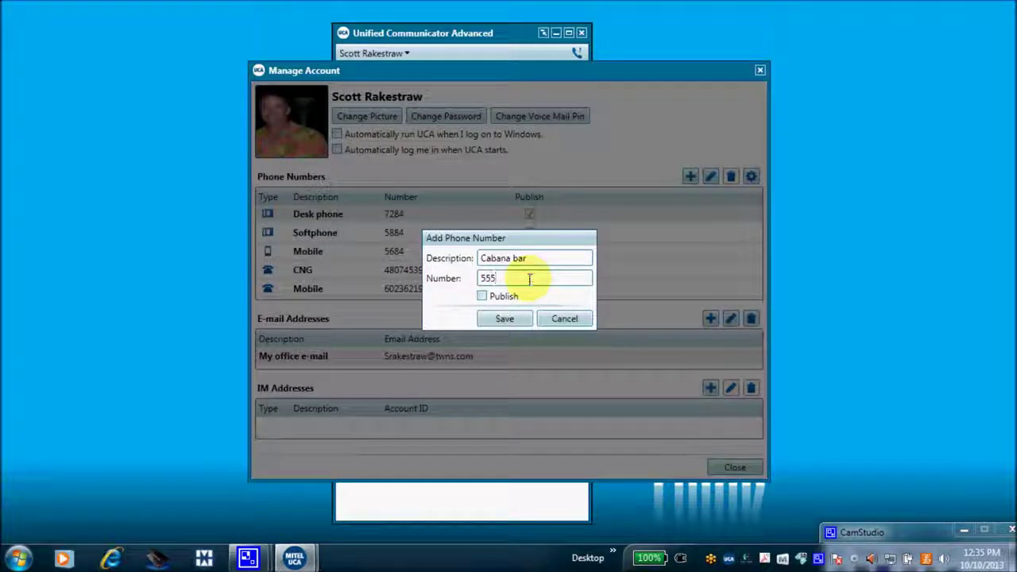
type(" 1212")
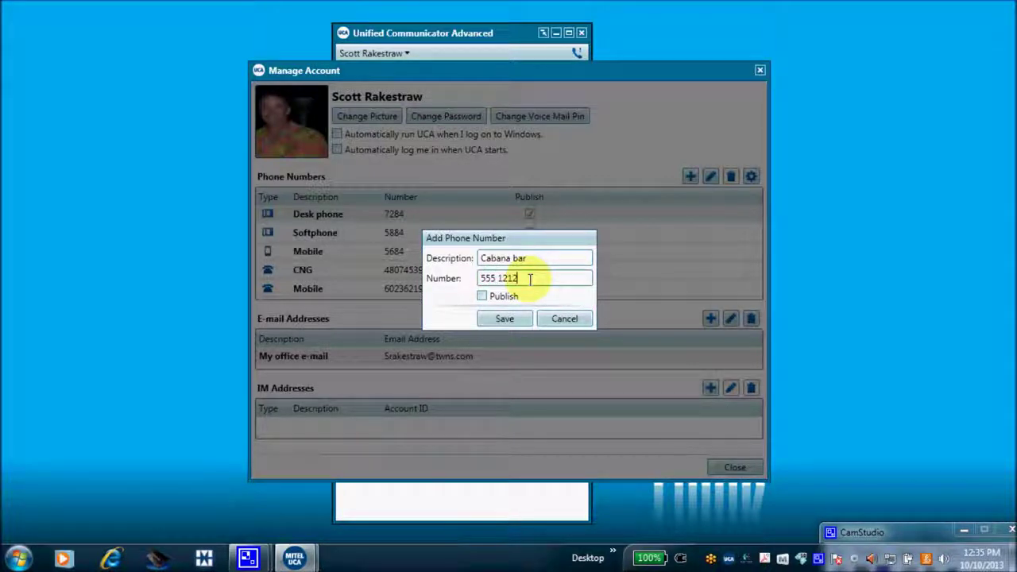
left_click(483, 297)
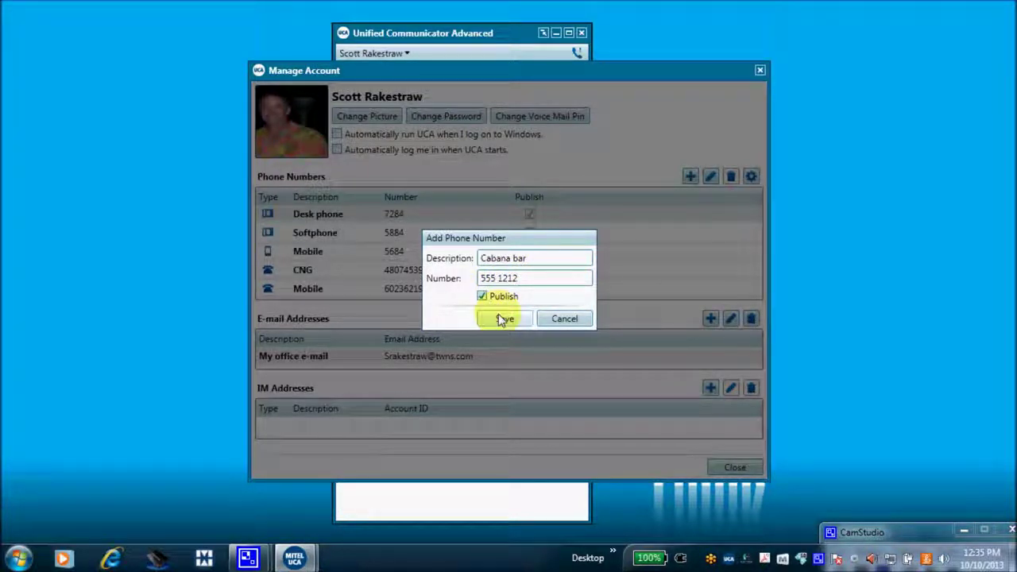
left_click(502, 318)
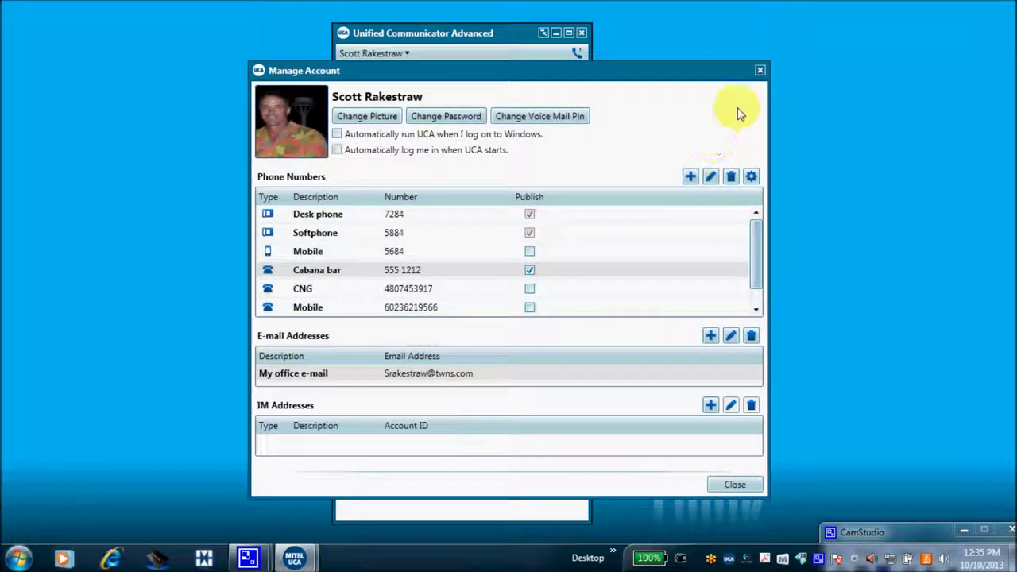
left_click(759, 70)
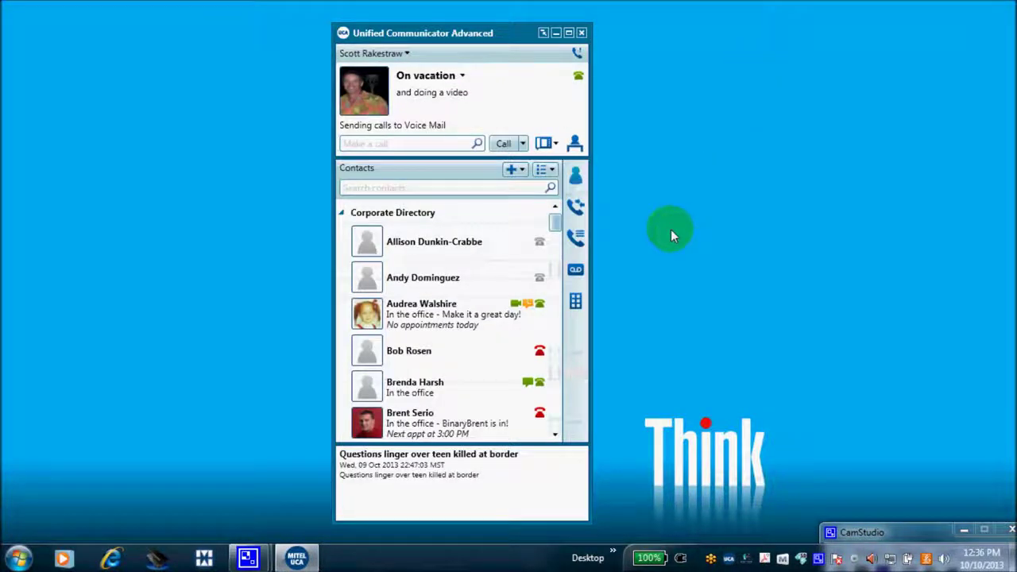
- Try routing On vacation calls to Cabana bar, cancel, then set the status to In the office
left_click(463, 76)
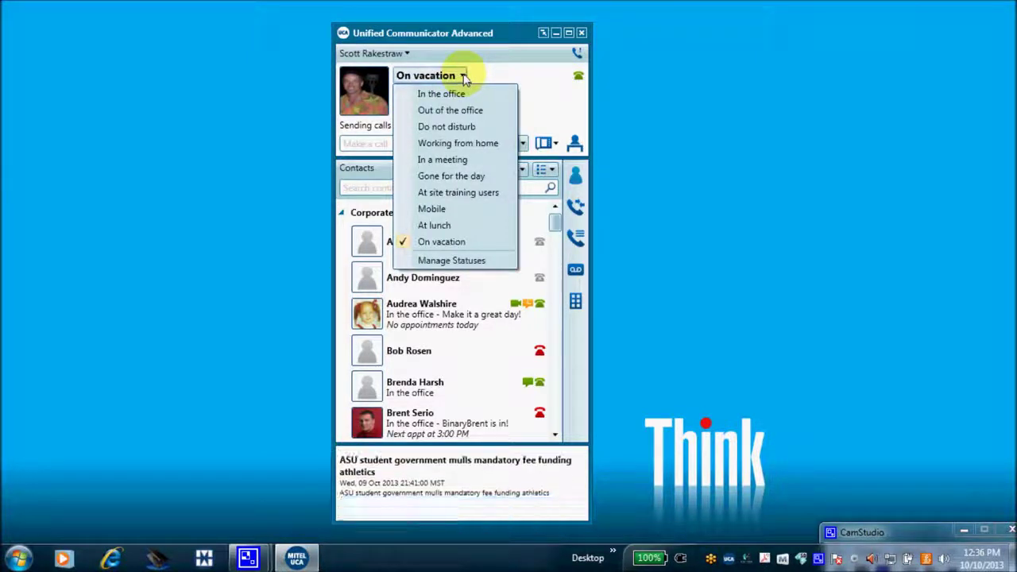
left_click(436, 262)
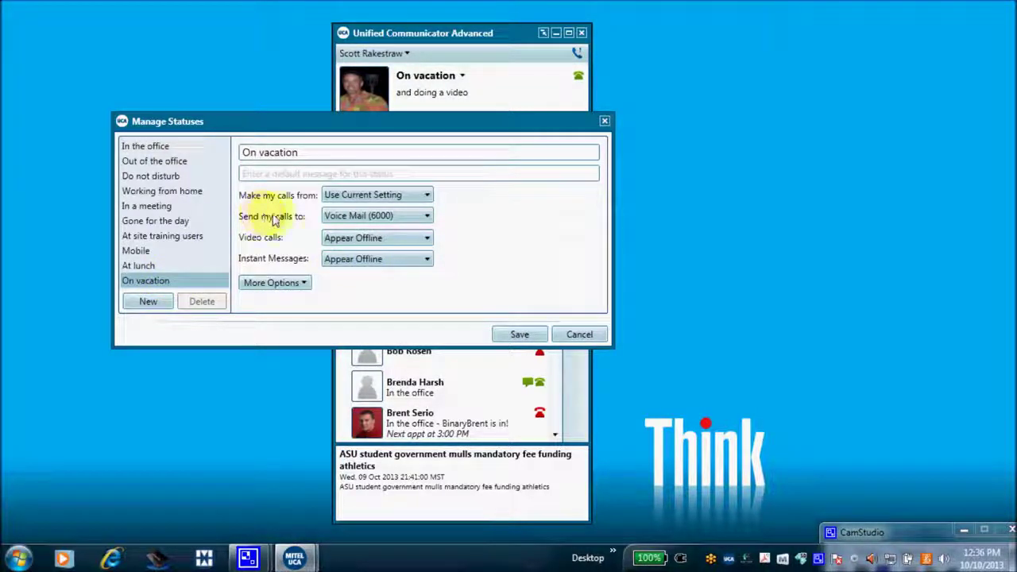
left_click(426, 217)
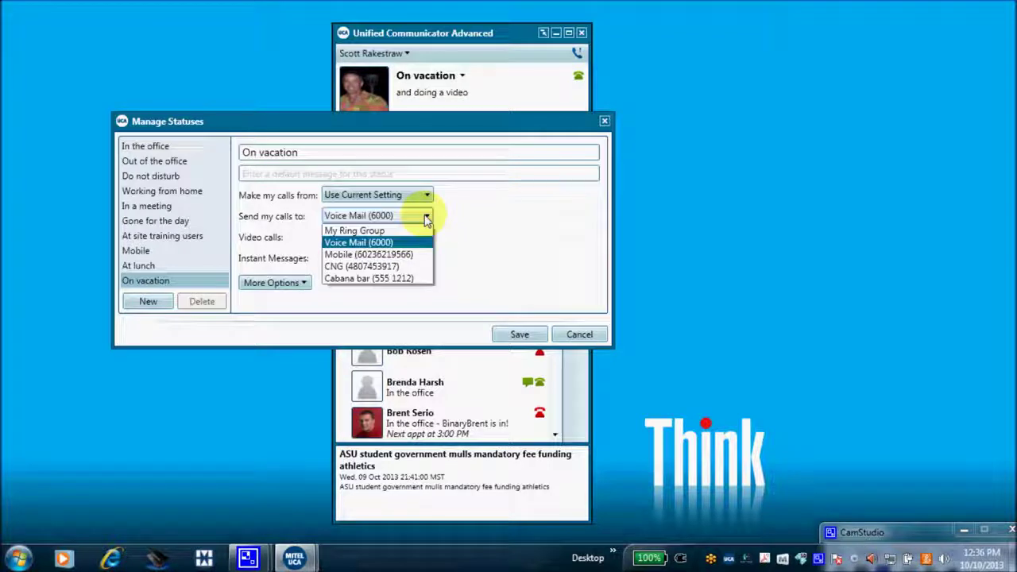
left_click(377, 280)
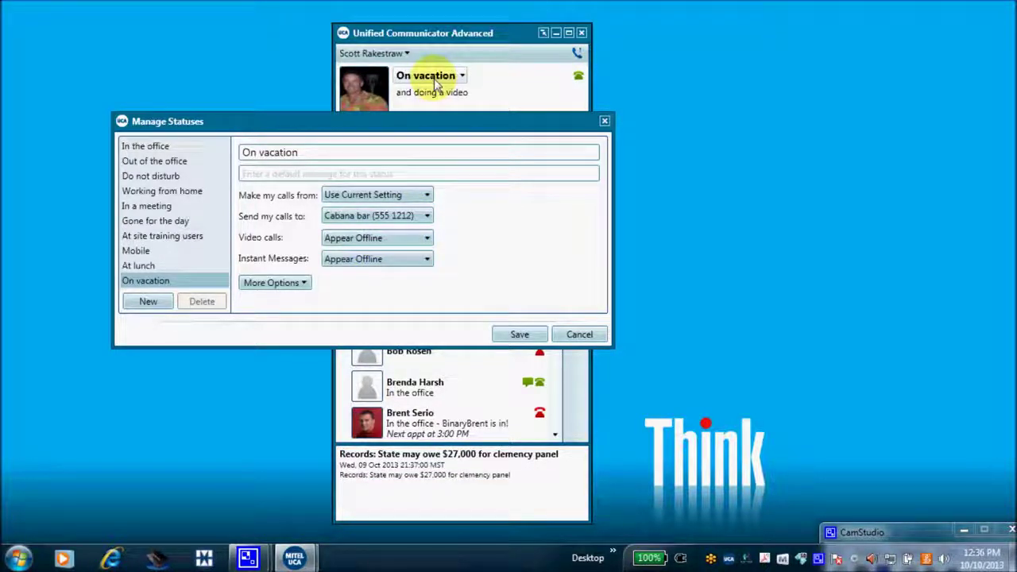
left_click(579, 335)
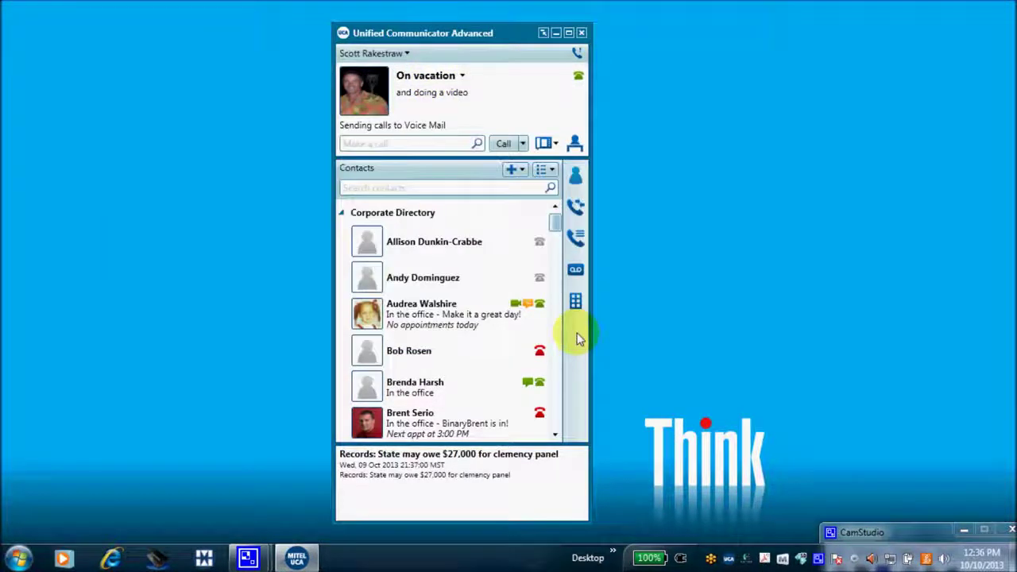
left_click(463, 76)
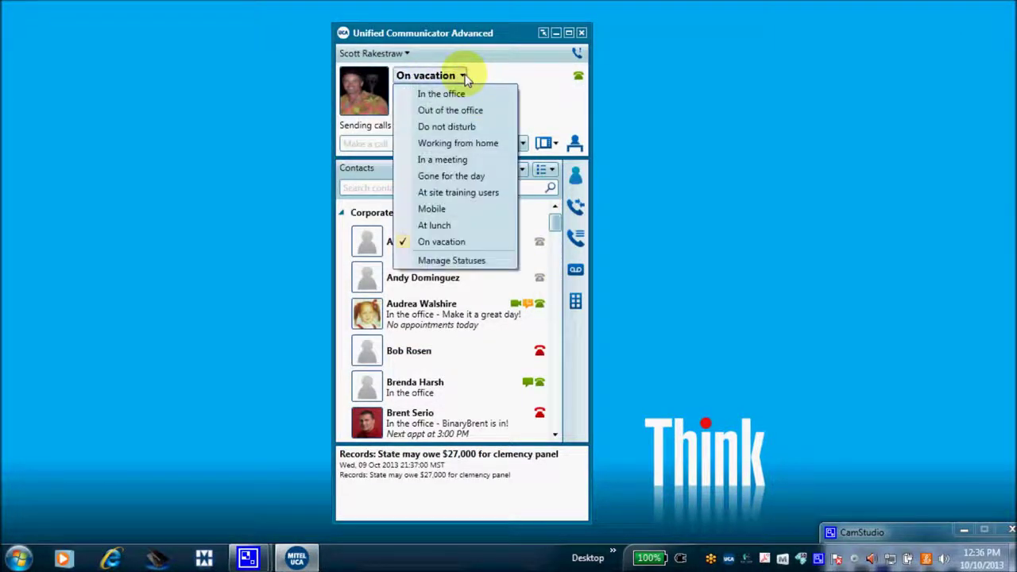
left_click(456, 93)
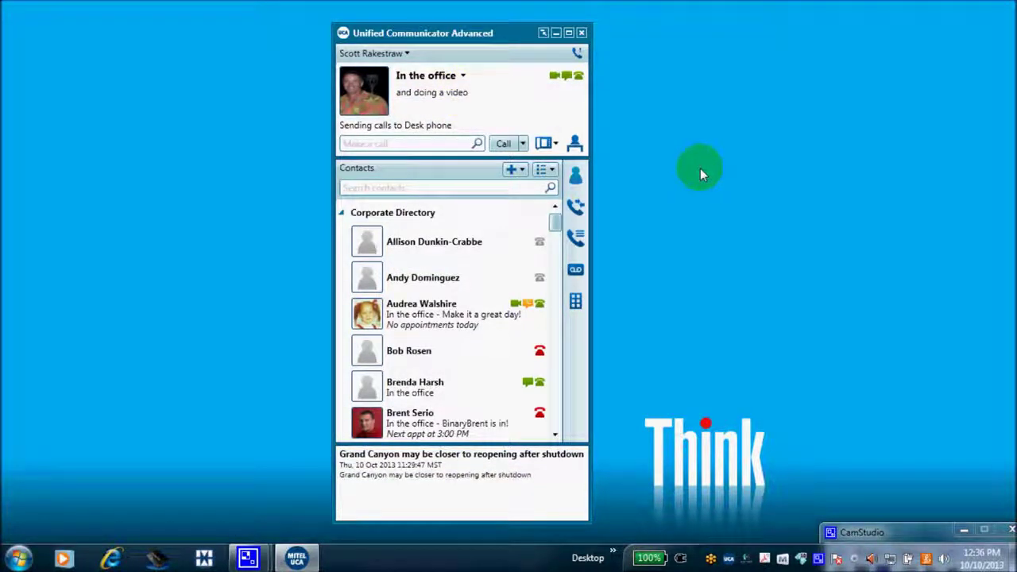
right_click(429, 310)
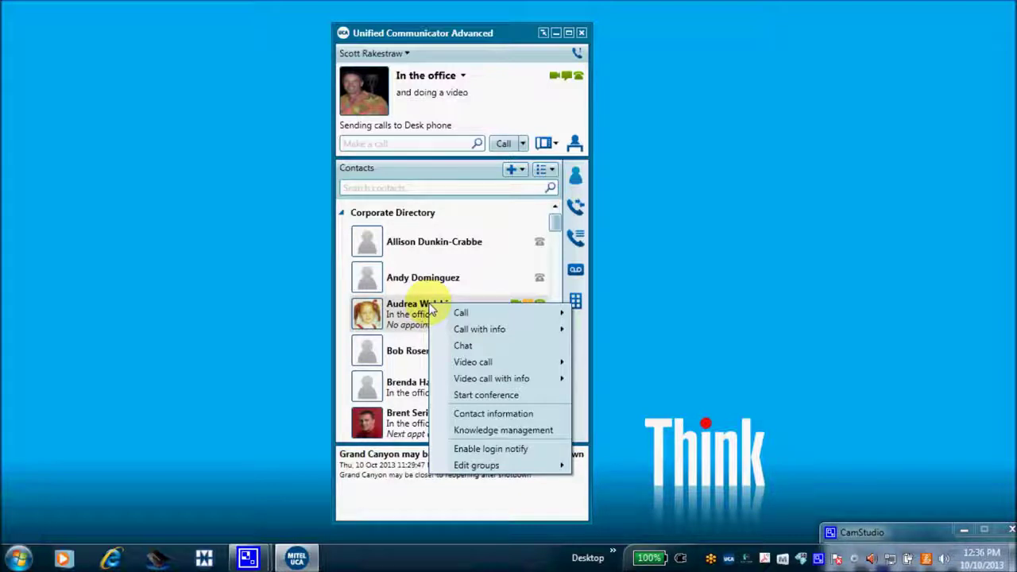
mouse_move(447, 312)
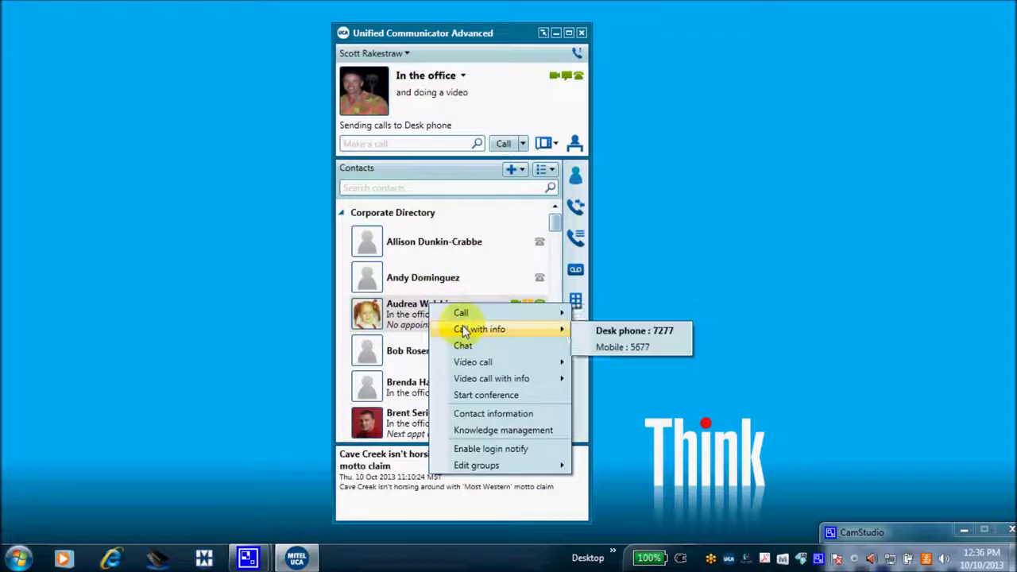
left_click(464, 332)
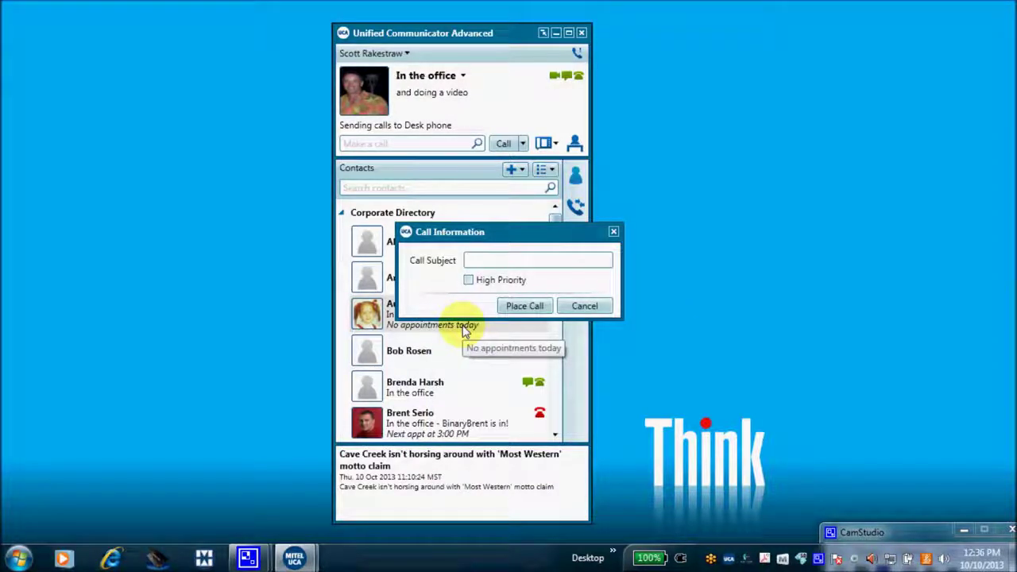
type("Plz")
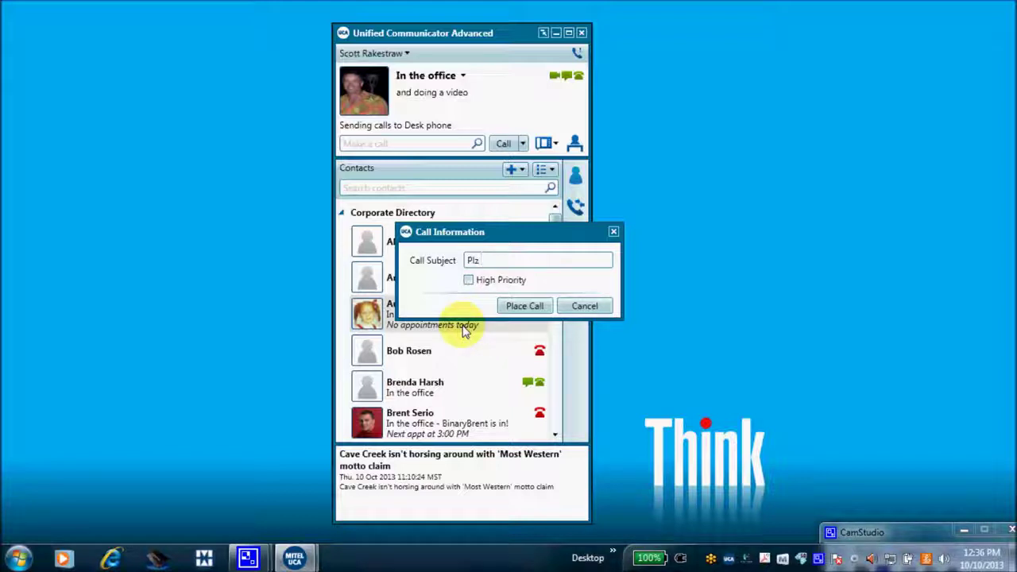
type(" pick up")
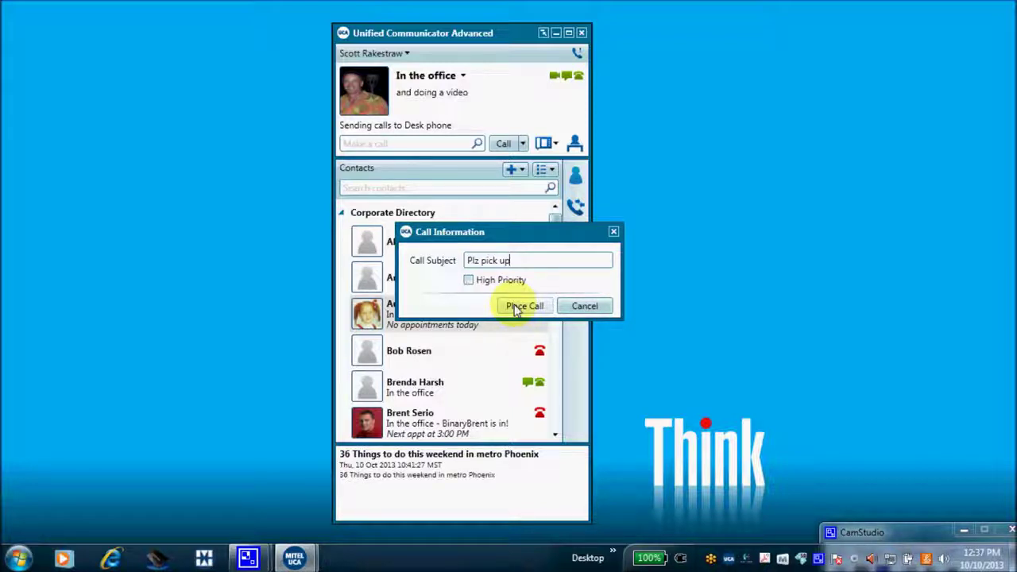
left_click(582, 305)
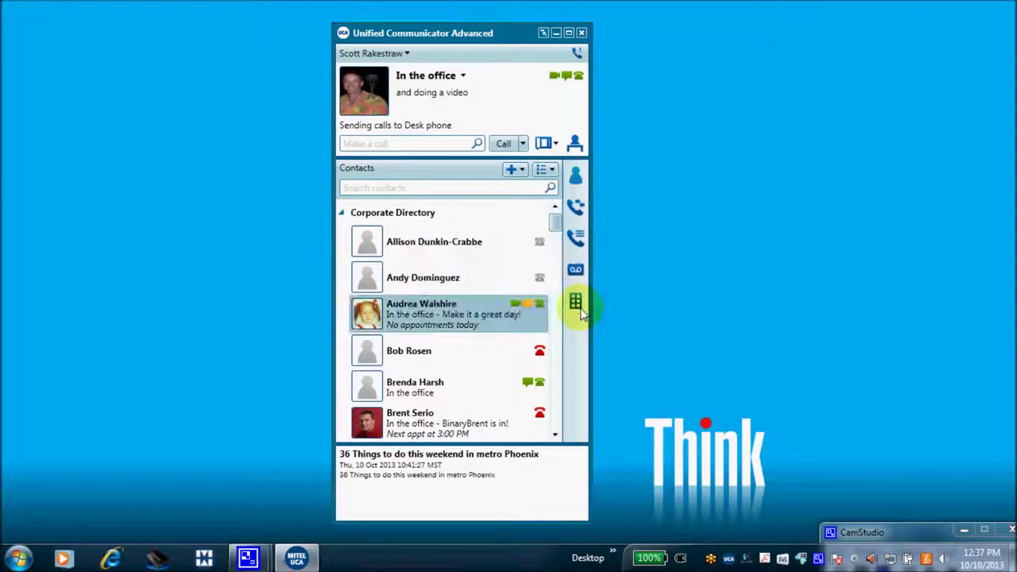
- Open and close a chat with the contact, then show their desk phone and mobile video call options
right_click(467, 316)
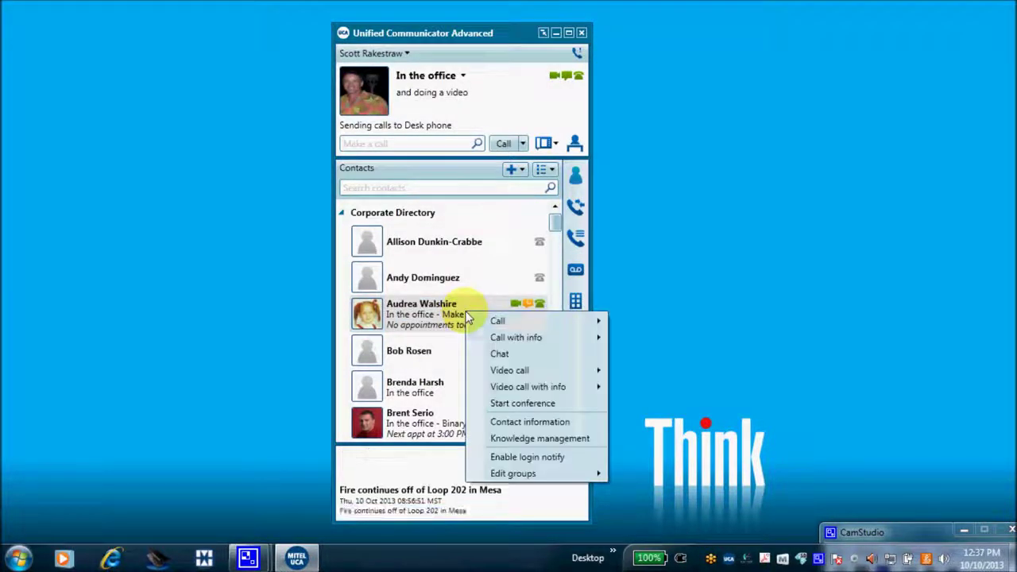
left_click(509, 354)
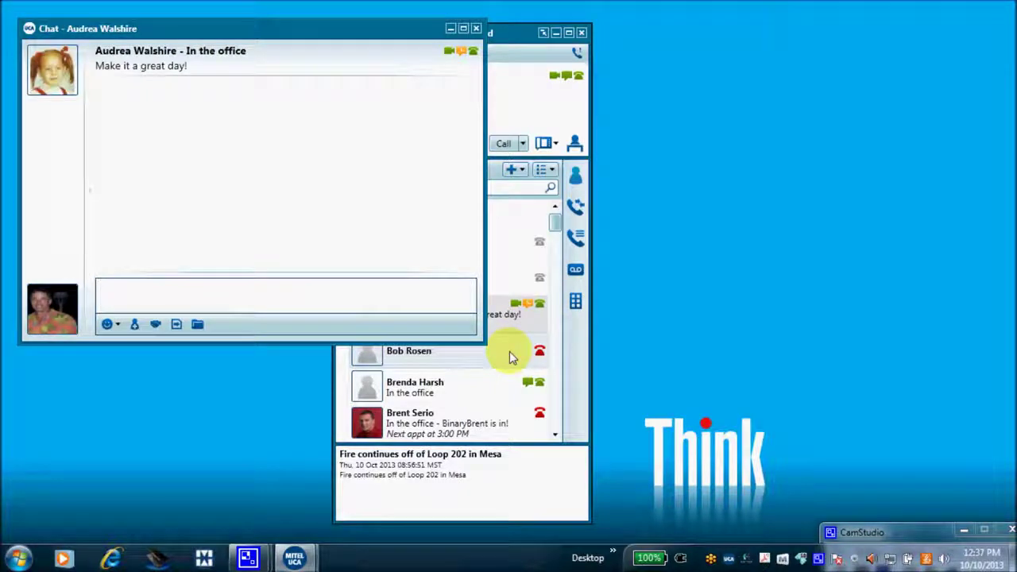
left_click(475, 29)
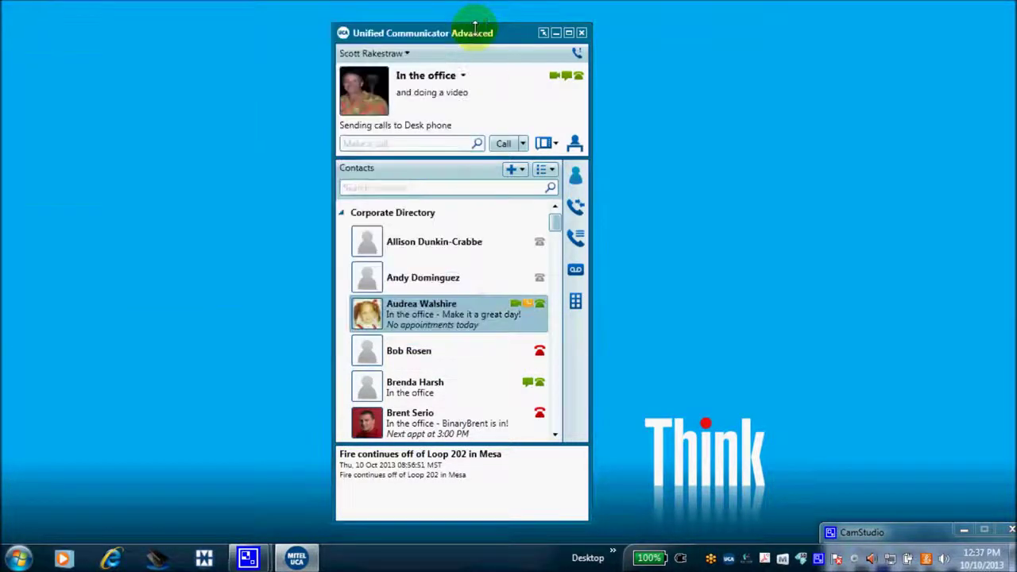
right_click(437, 314)
mouse_move(473, 380)
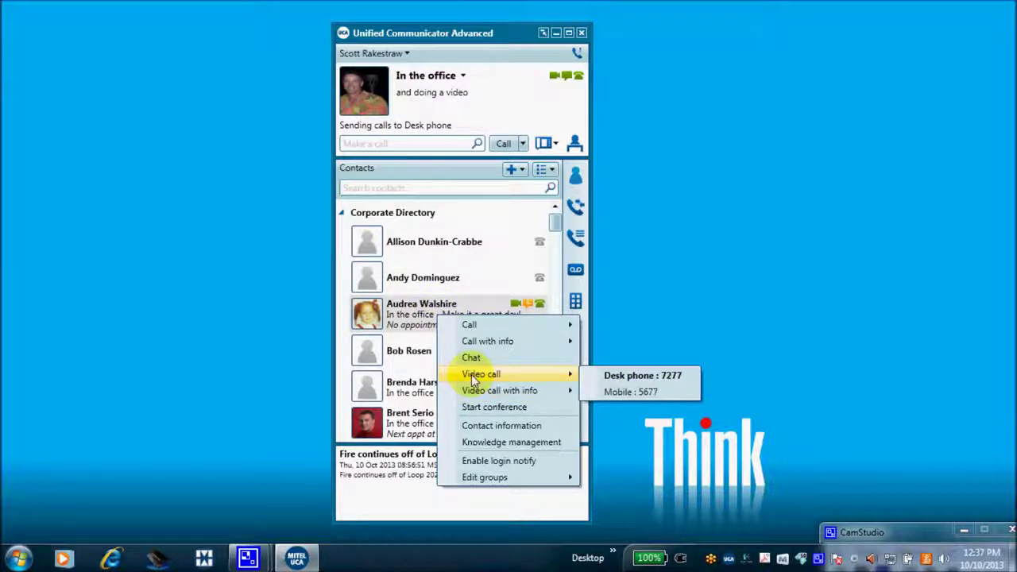